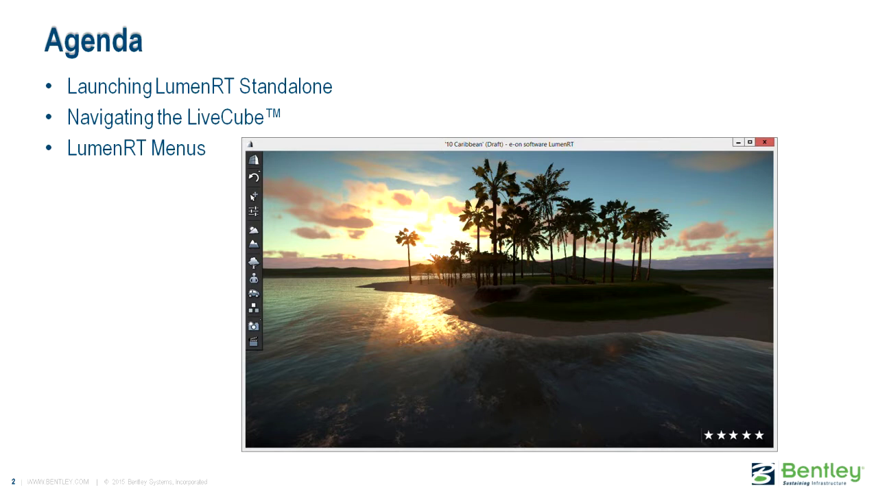
key(Right)
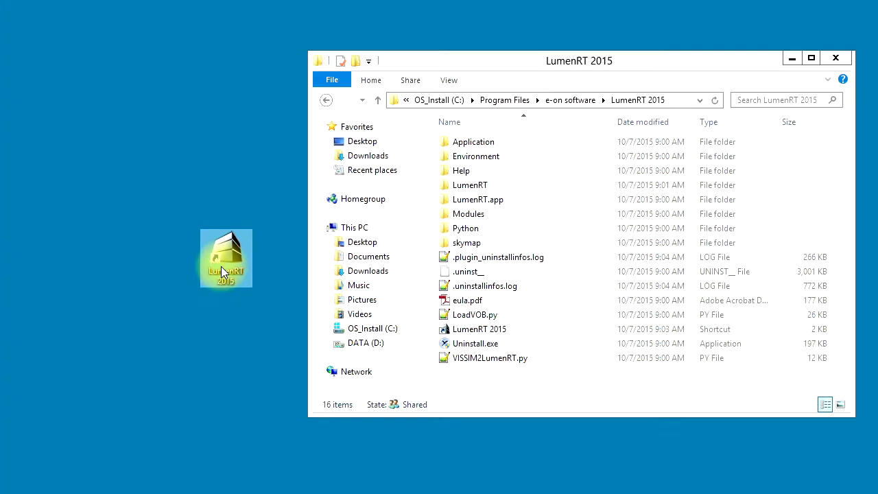
Step: Show the full path of the LumenRT 2015 installation folder beside the desktop shortcut
drag(439, 66, 462, 64)
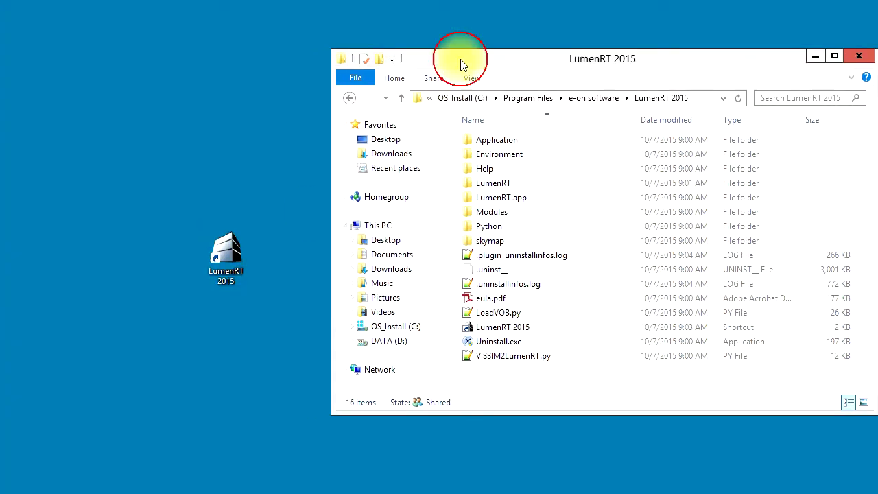
click(700, 96)
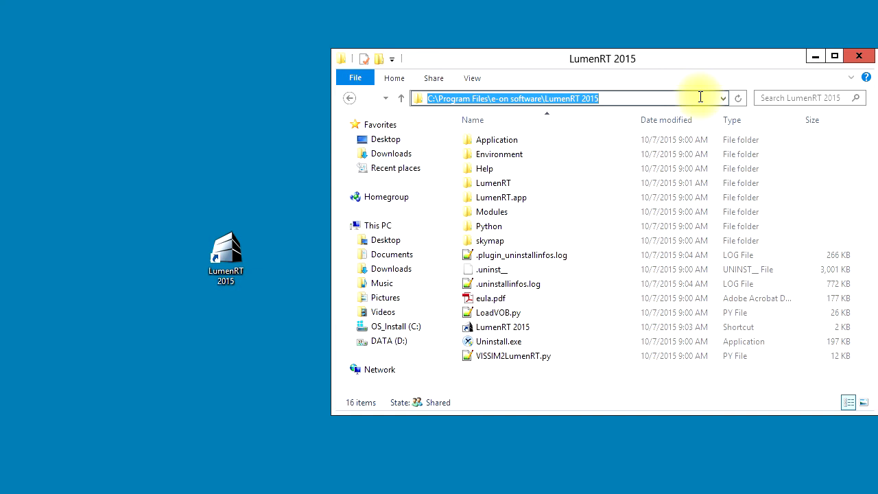
click(835, 196)
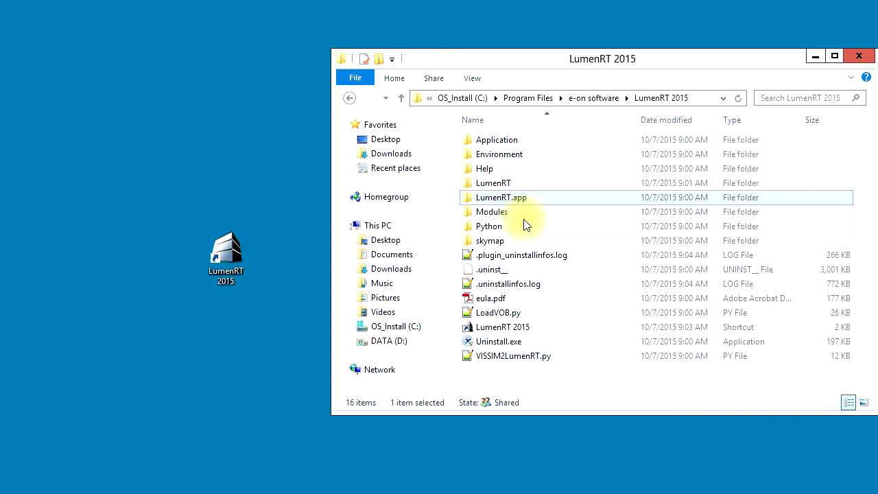
Step: Launch LumenRT 2015 and start a new scene from the 10 Caribbean preset
double_click(233, 251)
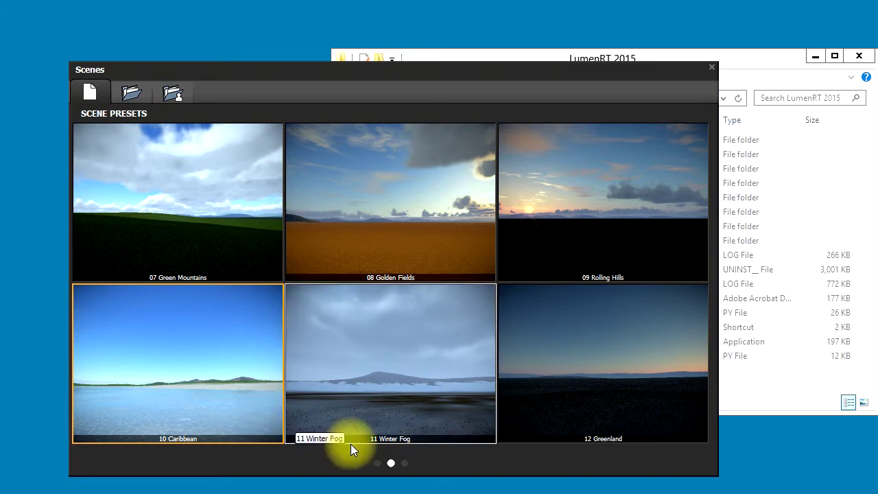
click(377, 464)
click(390, 463)
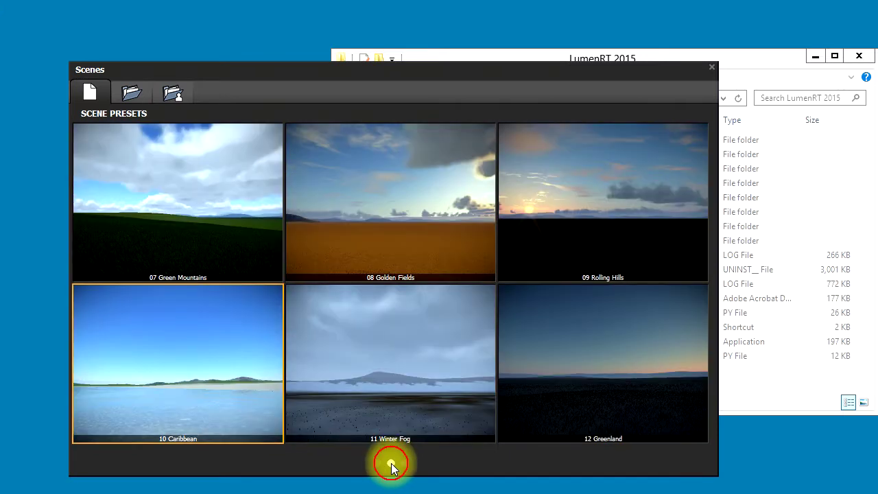
click(218, 407)
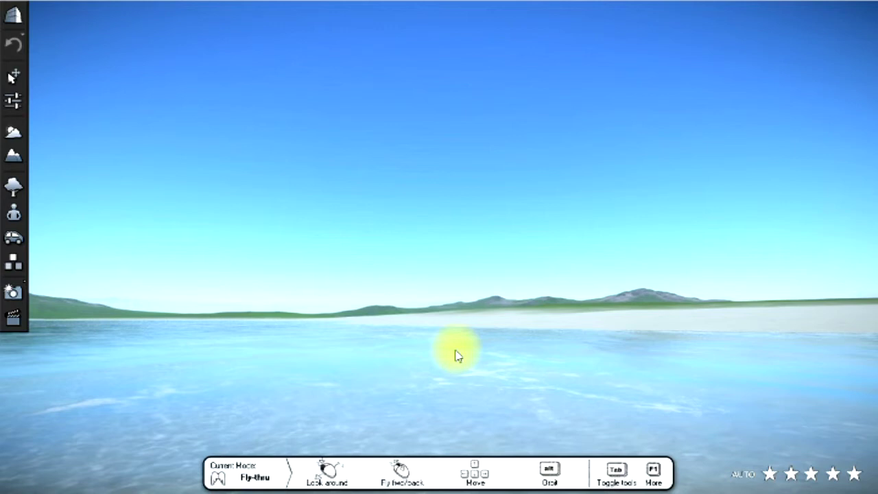
Step: Explore the Caribbean scene by looking around, orbiting, and zooming in and out over the island
right_drag(462, 346, 459, 349)
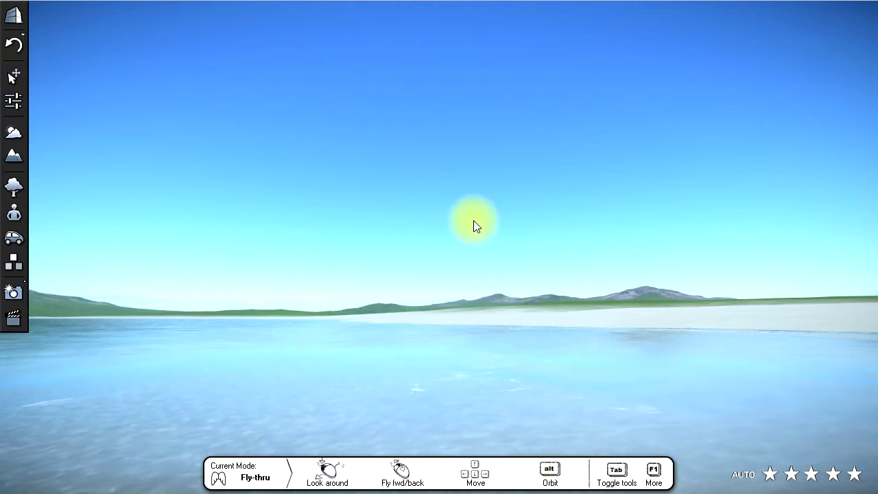
mouse_move(473, 220)
right_down()
mouse_move(473, 237)
mouse_move(411, 248)
mouse_move(299, 218)
mouse_move(370, 212)
mouse_move(477, 235)
right_up()
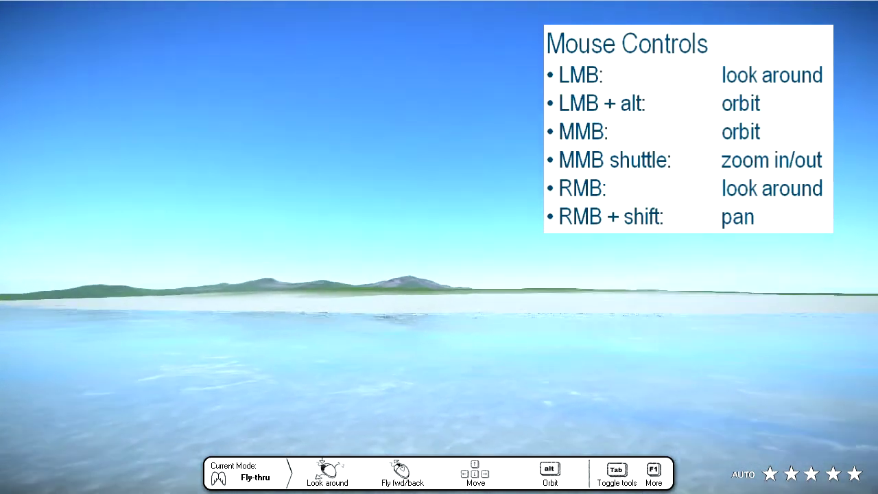
right_drag(407, 234, 490, 230)
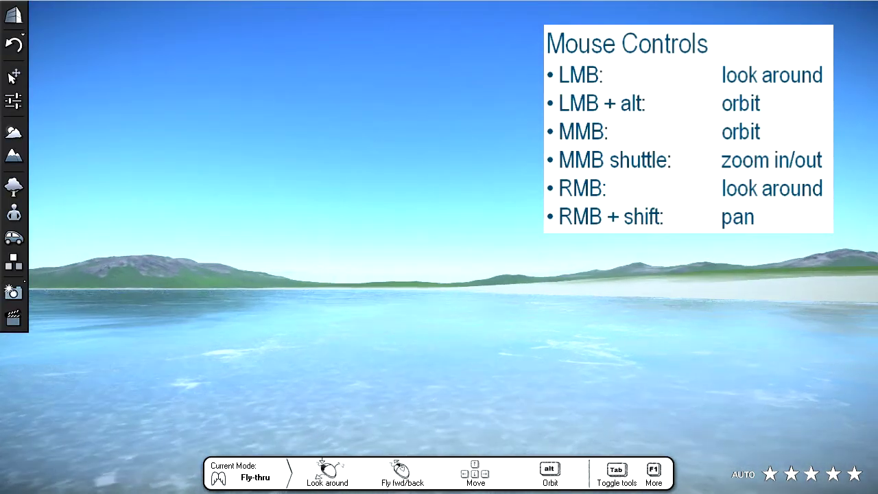
middle_drag(437, 247, 542, 240)
scroll(439, 247, up, 3)
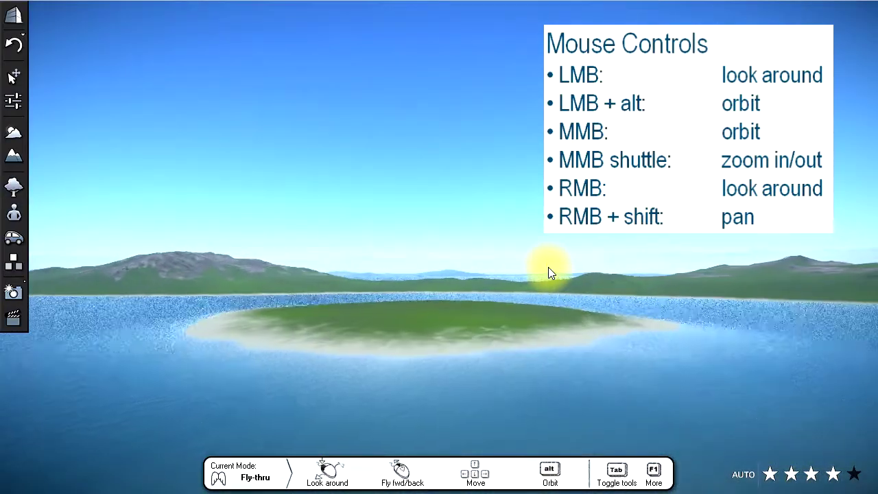
scroll(548, 268, up, 3)
scroll(549, 268, down, 2)
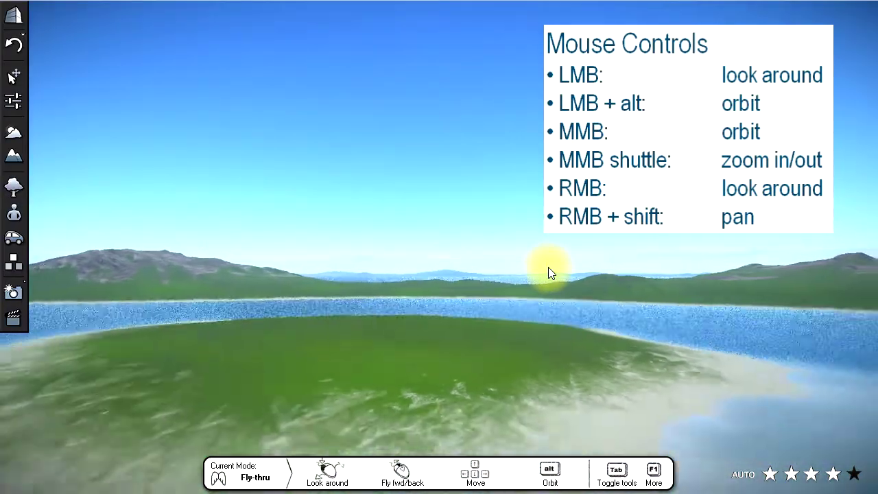
scroll(549, 270, down, 5)
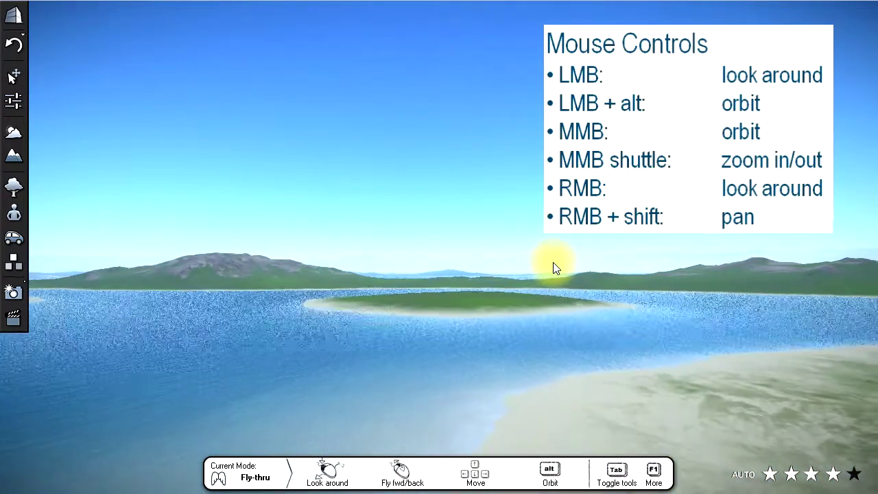
scroll(556, 267, up, 5)
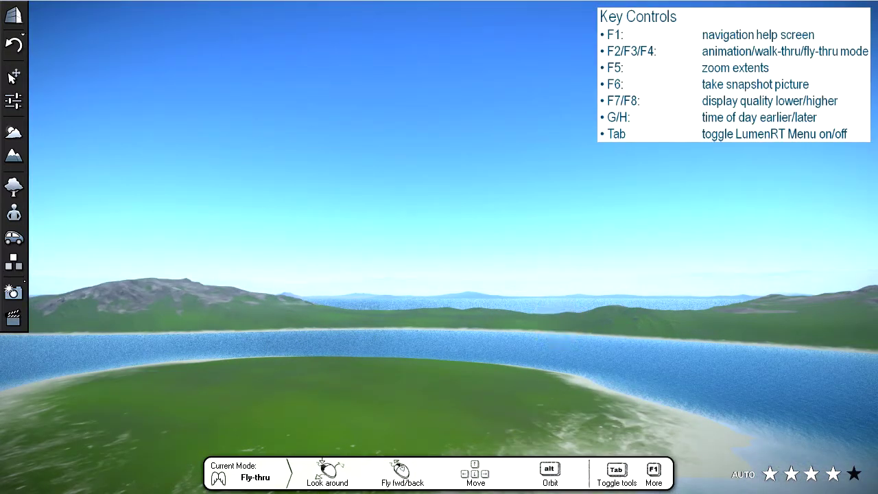
Step: Bring up the navigation help screen to review the keyboard controls, and close it
key(F1)
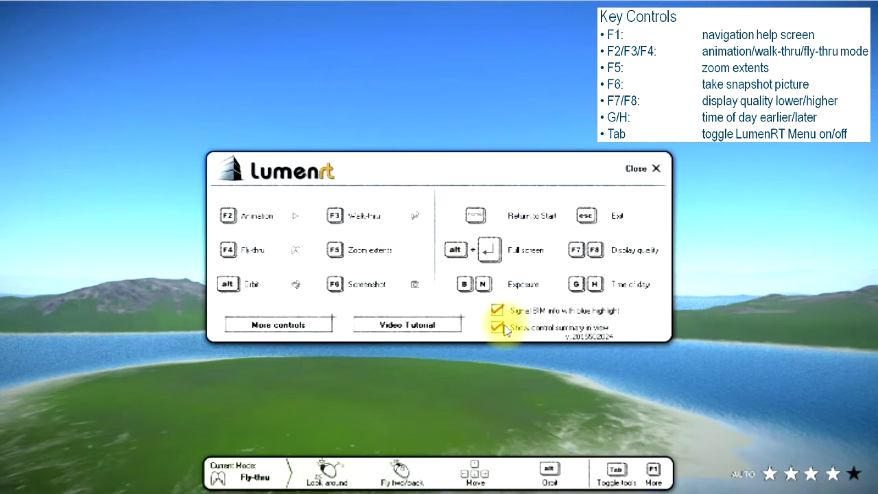
click(636, 168)
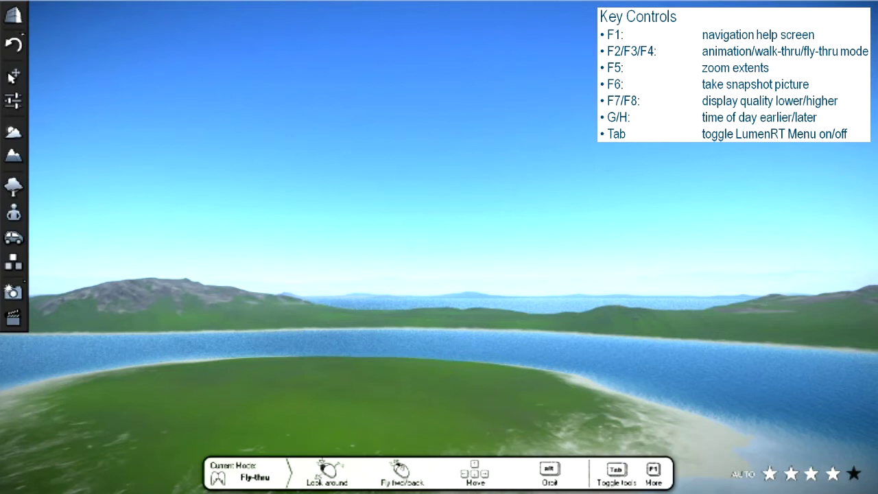
Step: Try the walk-thru, fly-thru and animation navigation modes over the islands, and return to fly-thru mode with the tools shown
key(F3)
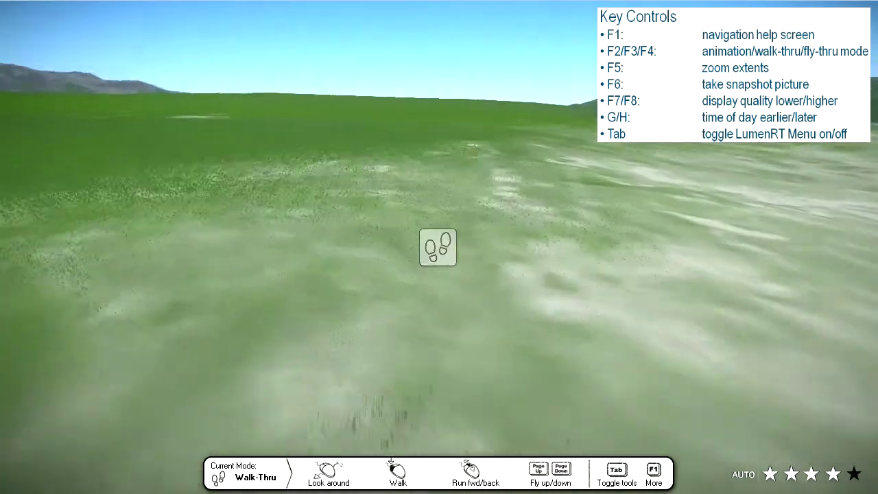
drag(437, 246, 438, 212)
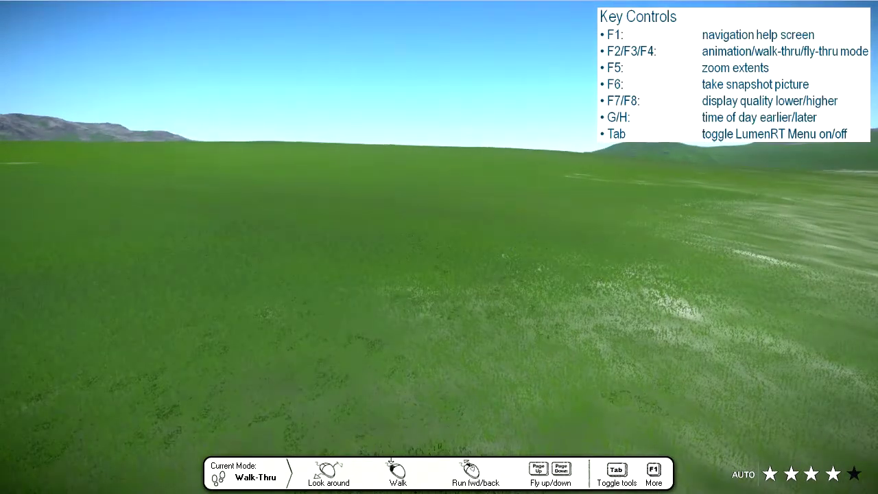
key(F4)
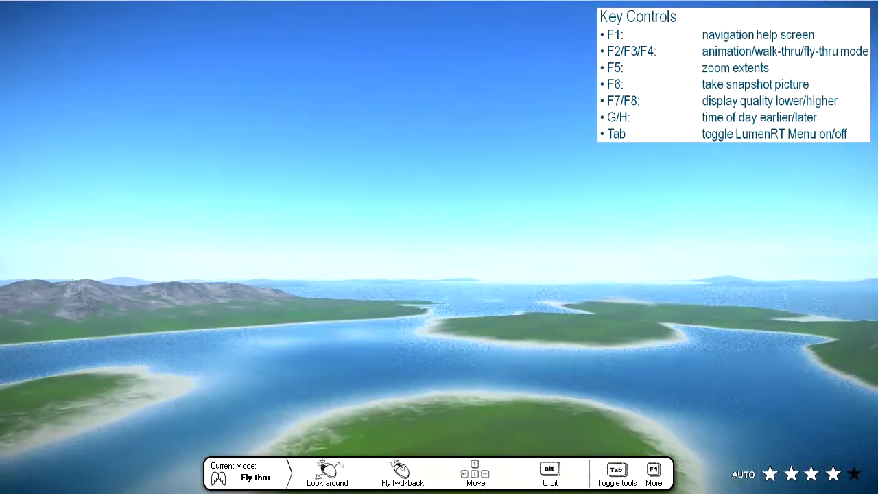
key(F2)
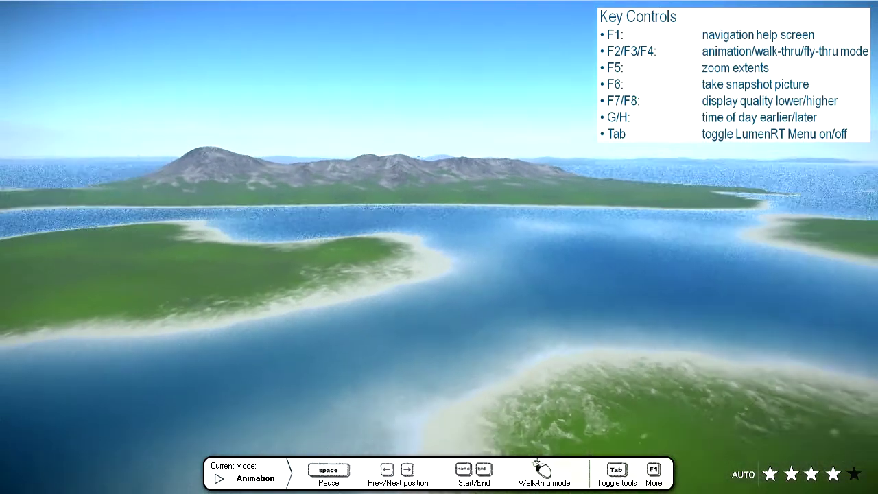
key(F4)
key(Tab)
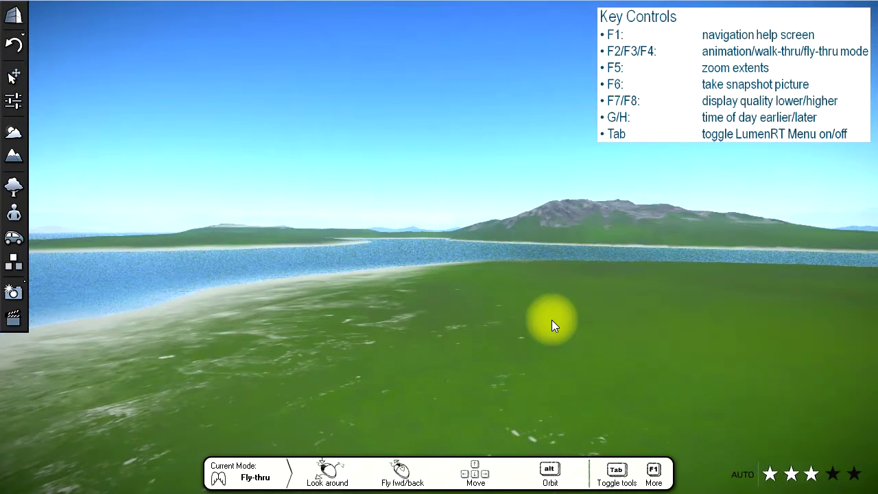
Step: Shift the scene's time of day back to the morning, forward to late afternoon, and back to brighter daylight
key(g)
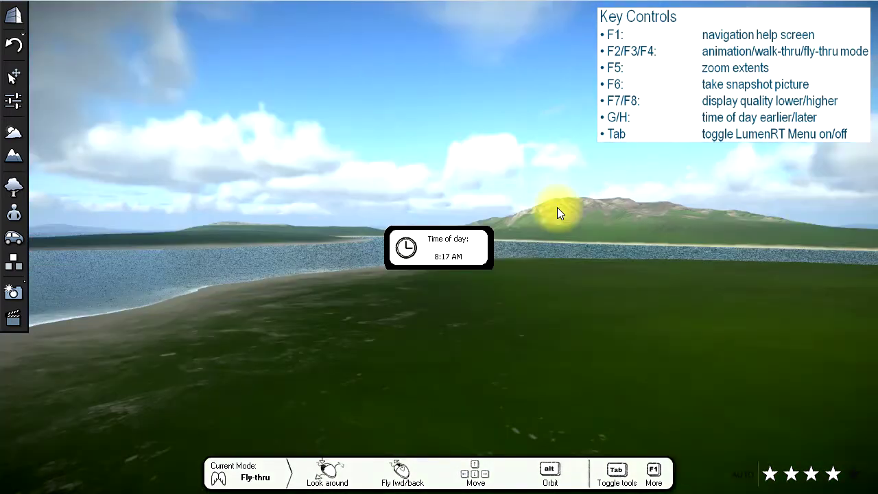
key(h)
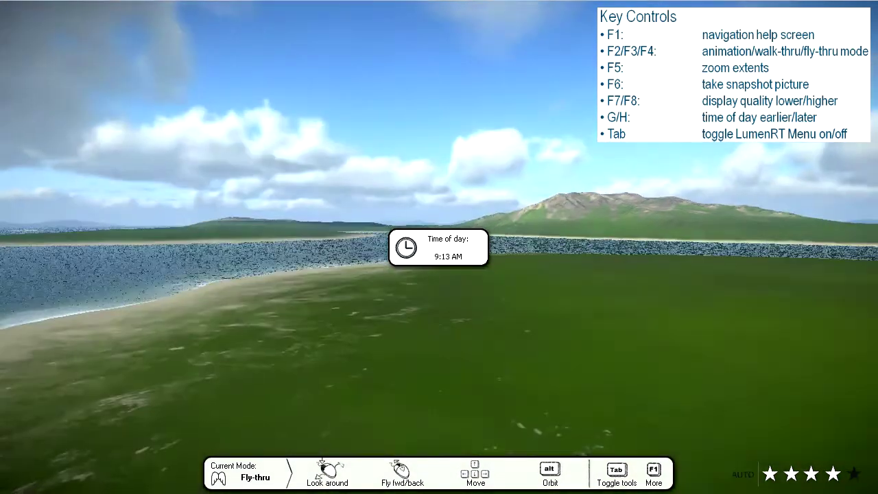
key(h)
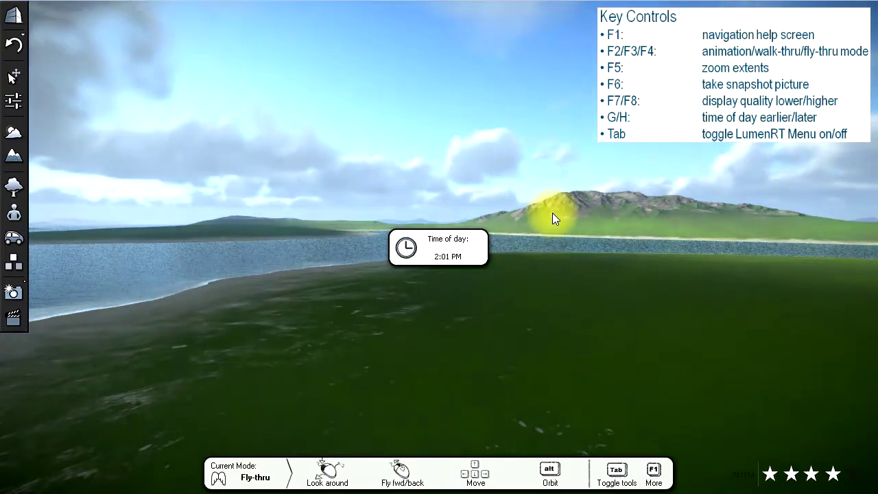
key(h)
key(g)
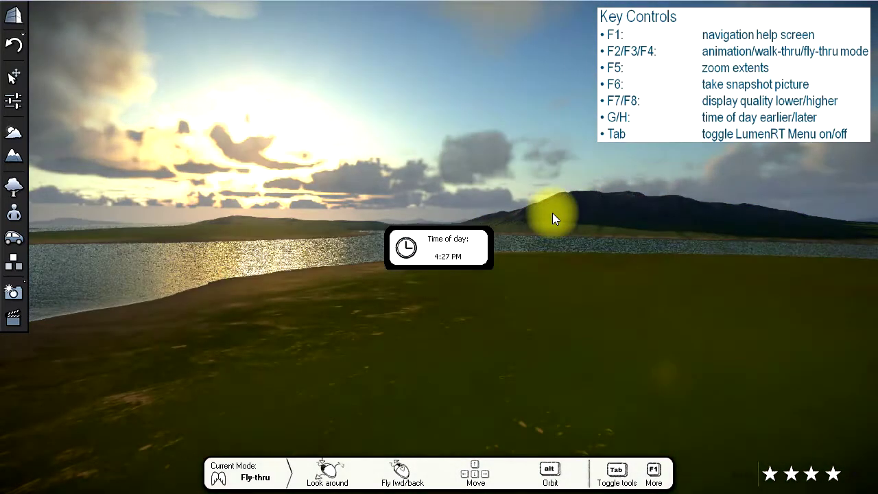
key(g)
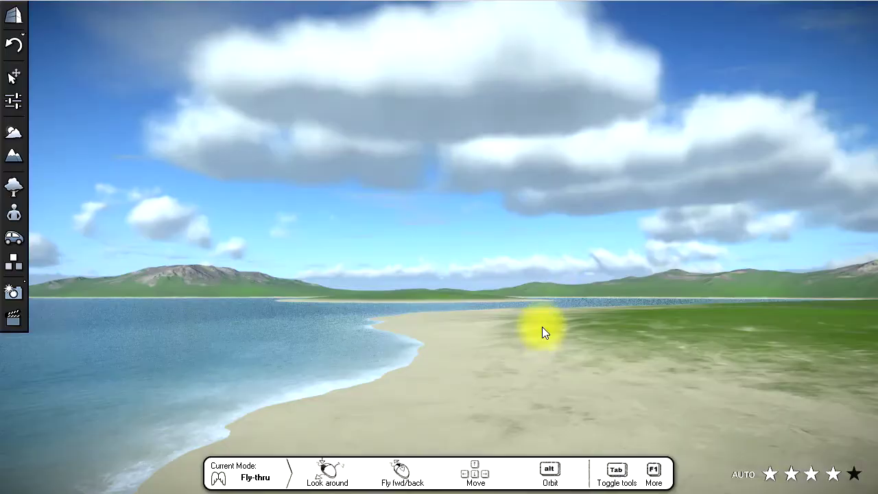
Step: Hide the LumenRT tools menu and show it again
mouse_move(561, 255)
mouse_down()
mouse_move(552, 255)
mouse_move(562, 255)
mouse_up()
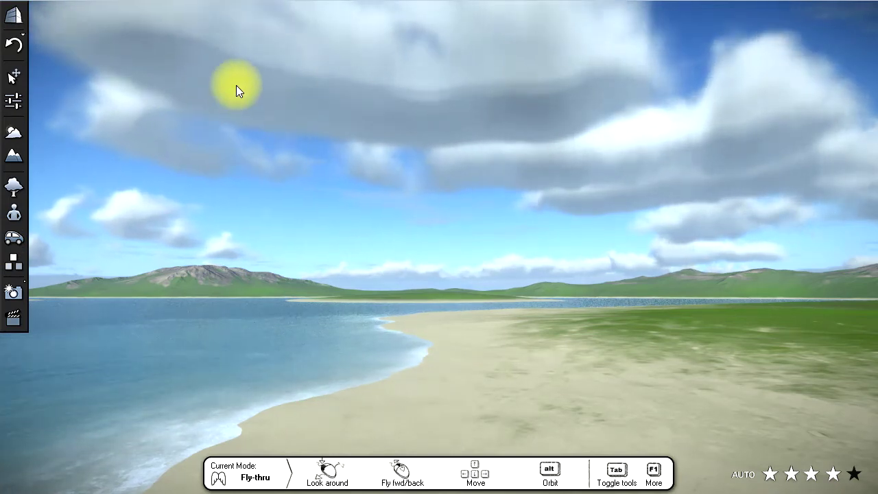
key(Tab)
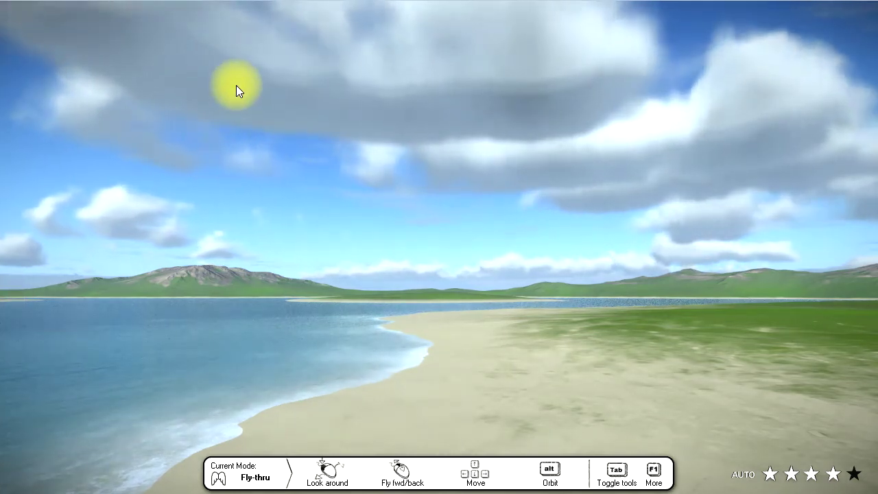
key(Tab)
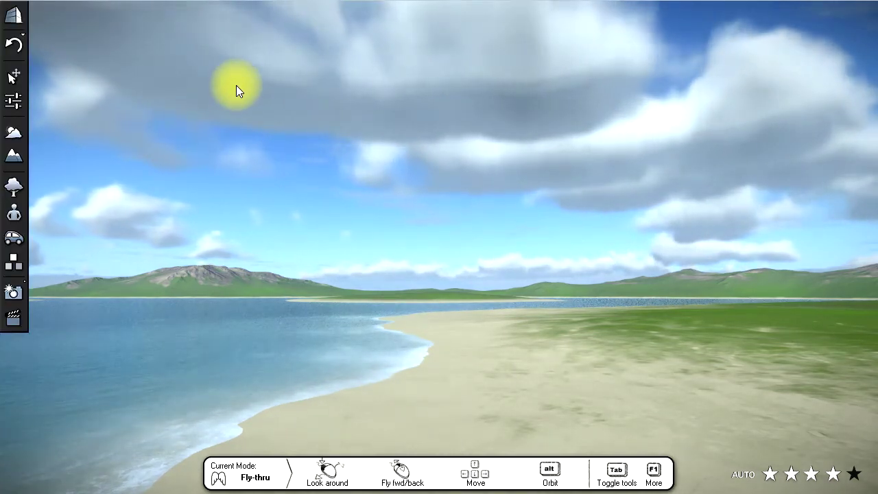
Step: Save the scene in the Scenes folder under the name Cam
click(15, 15)
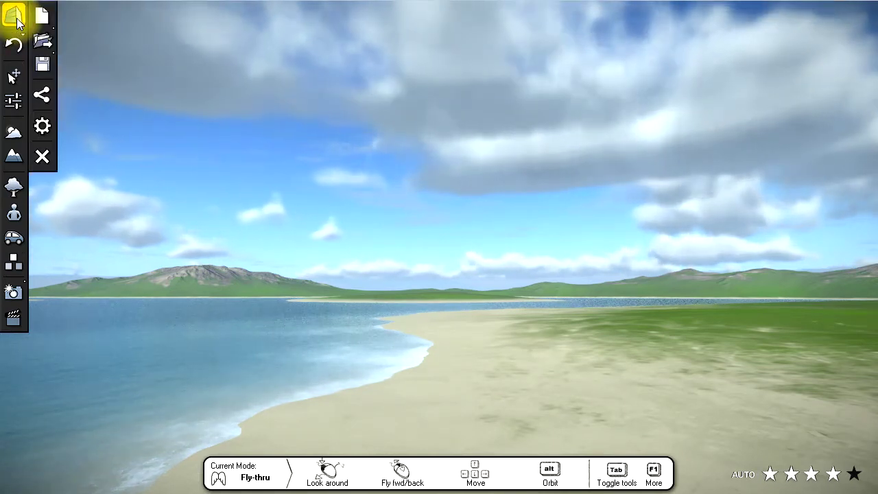
click(41, 66)
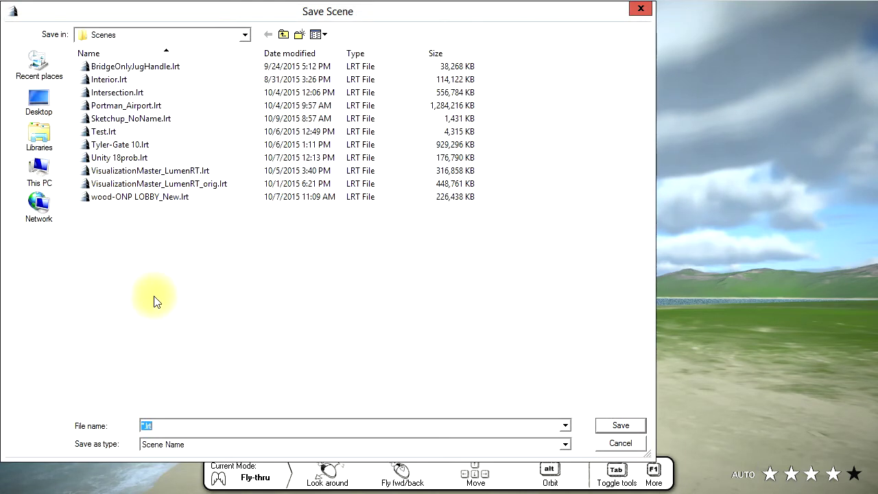
text(Cam)
click(613, 424)
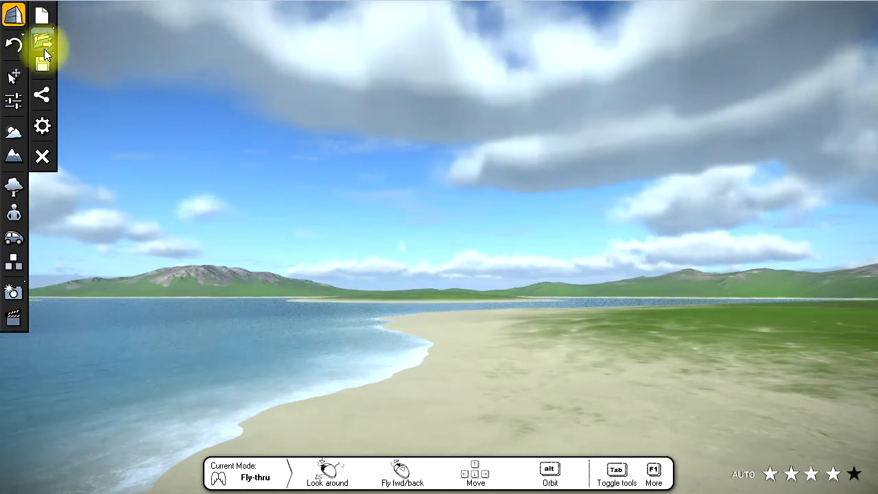
Step: Plant a Mexican Palm from the five-item palm selection on the sandy beach
click(12, 77)
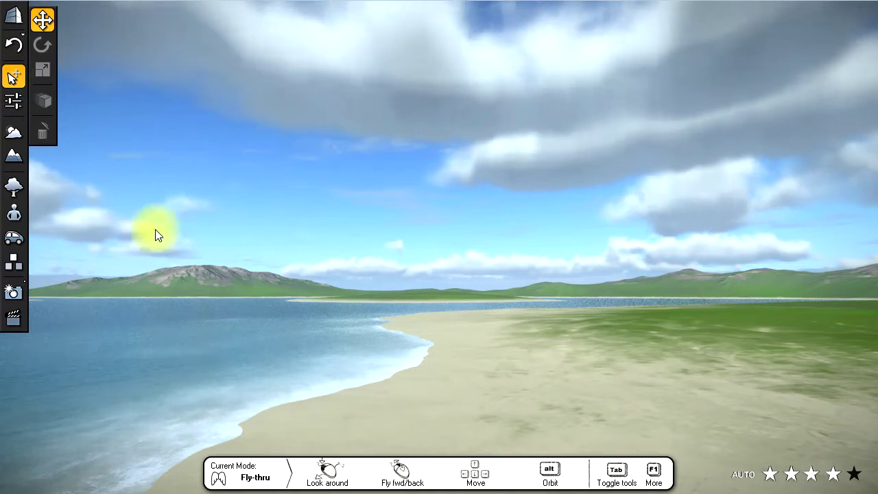
click(13, 186)
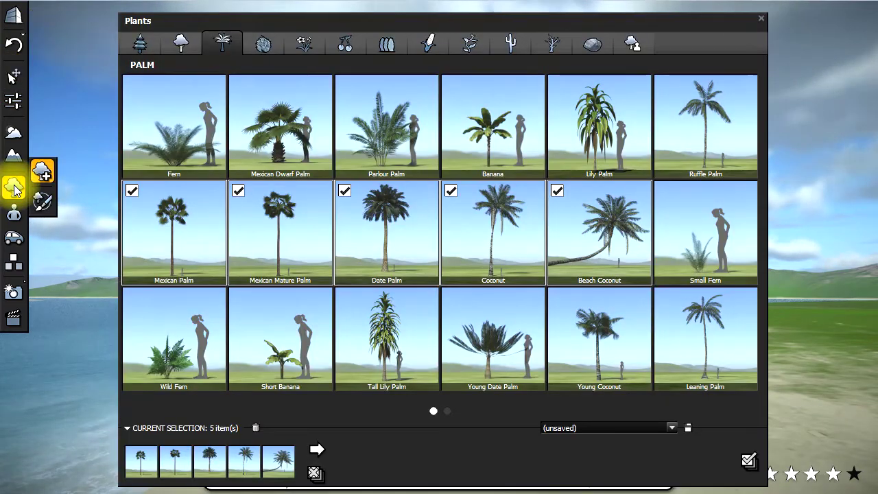
click(42, 172)
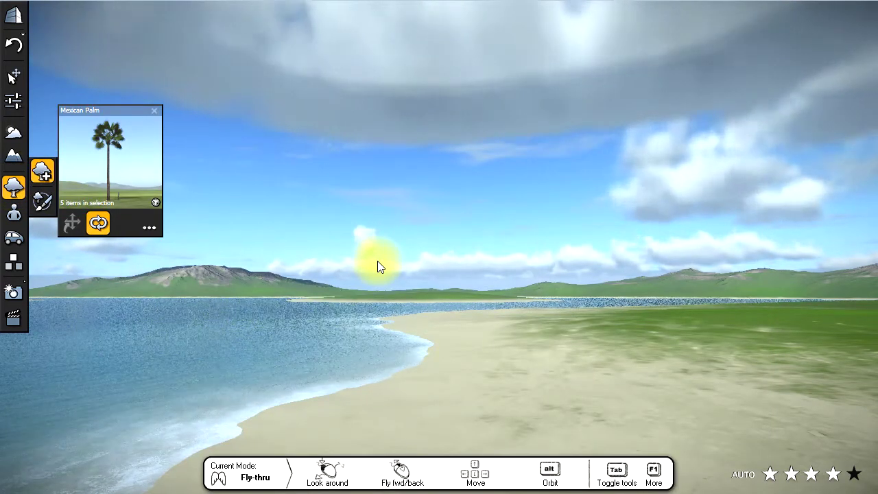
click(473, 357)
drag(474, 358, 541, 392)
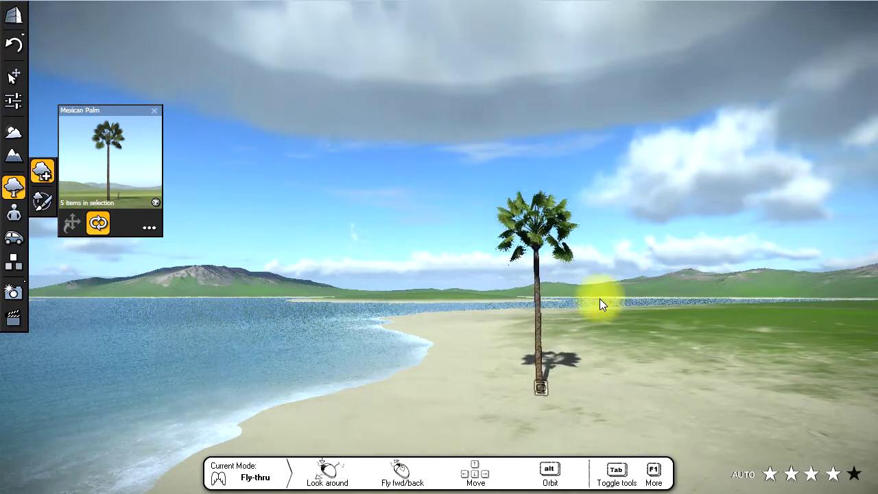
Step: Select the planted palm, move it to about X 307.8 m, Y -86.5 m, and rotate it about 3.7° around Z
drag(599, 298, 631, 252)
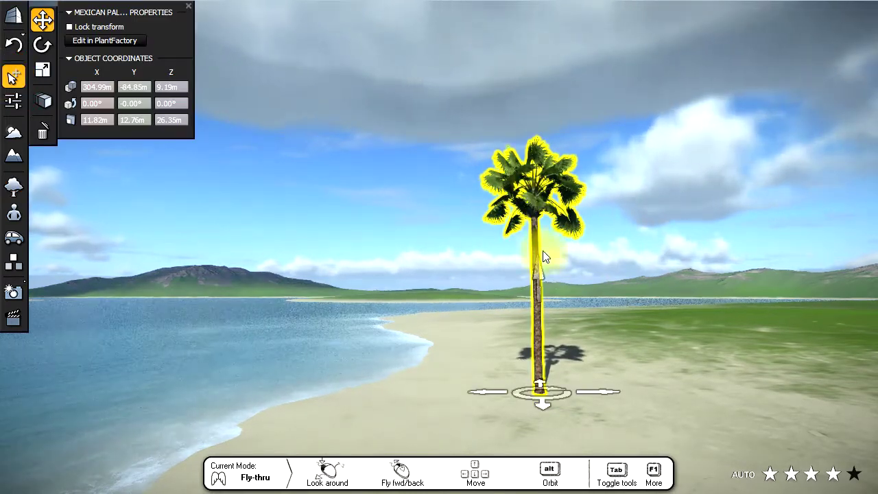
drag(539, 336, 571, 339)
mouse_move(554, 388)
mouse_down()
mouse_move(544, 393)
mouse_move(637, 396)
mouse_move(560, 404)
mouse_up()
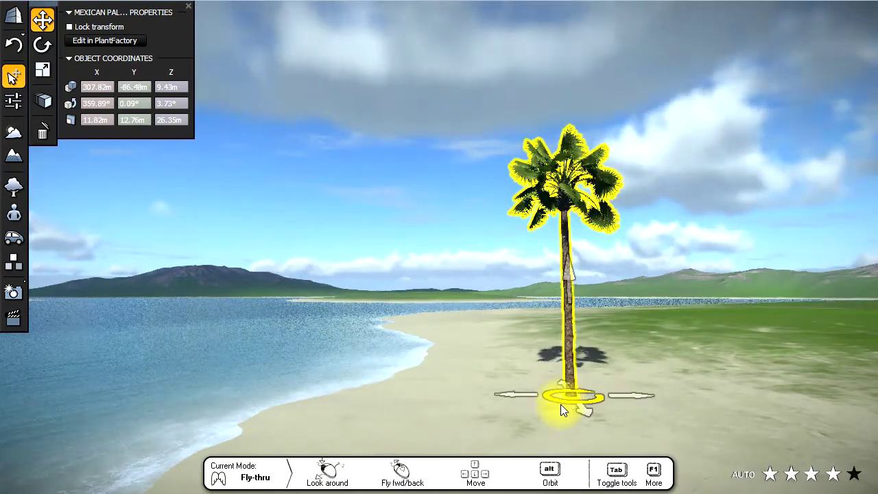
Step: Scale the Mexican palm down to about 25.1 m tall, and delete it from the scene
click(42, 69)
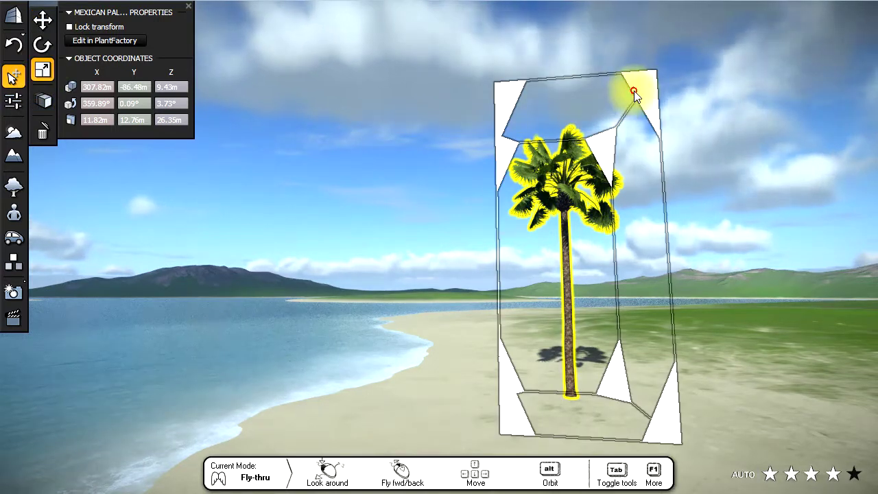
drag(627, 88, 652, 108)
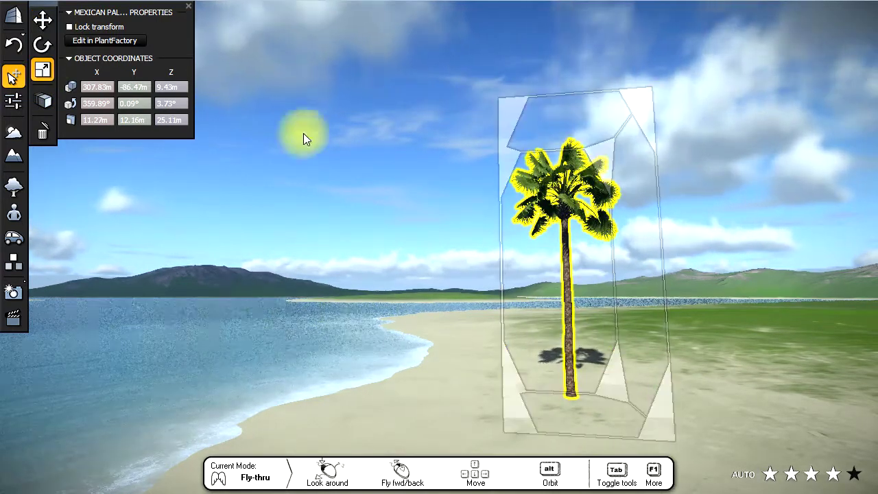
click(42, 132)
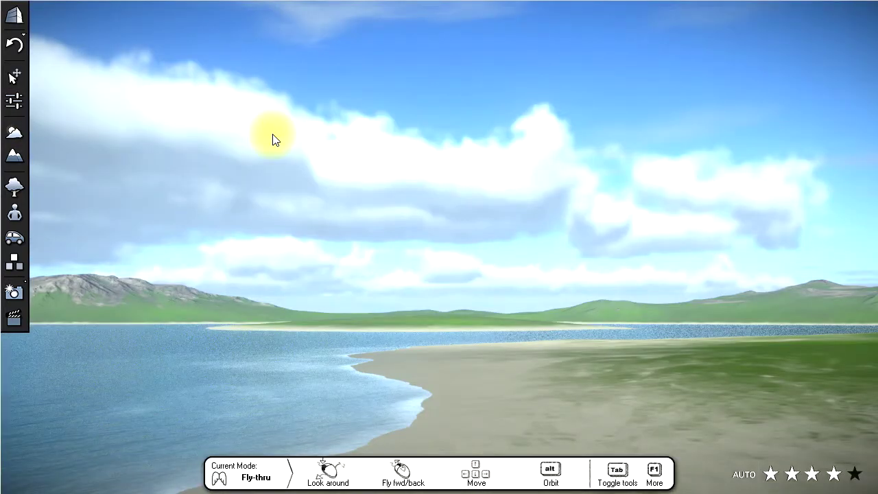
Step: Increase the camera zoom slightly, try the exposure and leave it at +0, and close the camera settings
click(14, 102)
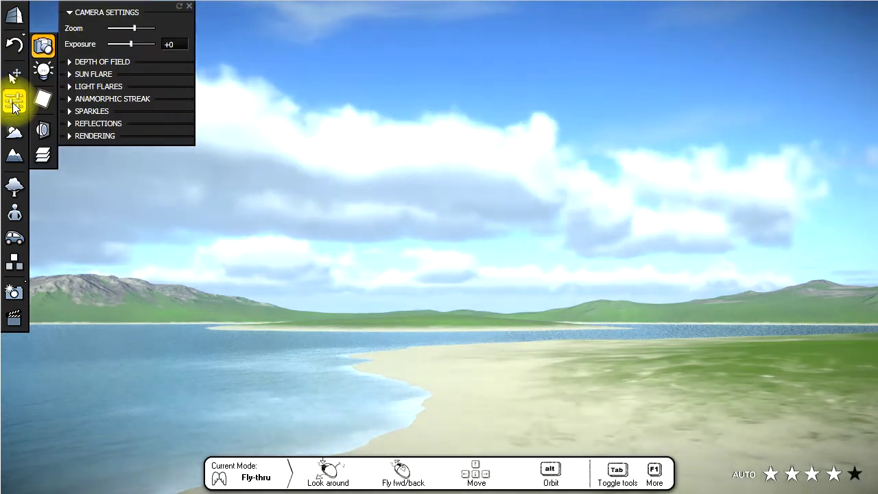
drag(136, 27, 125, 45)
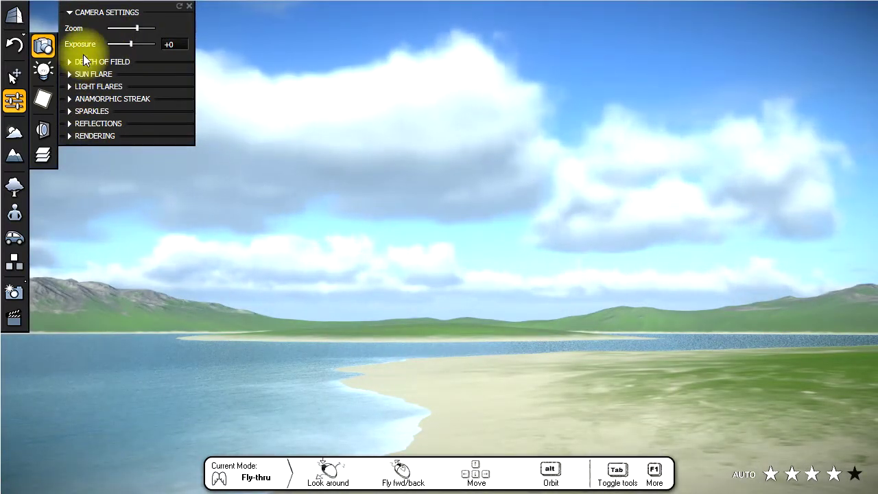
click(15, 101)
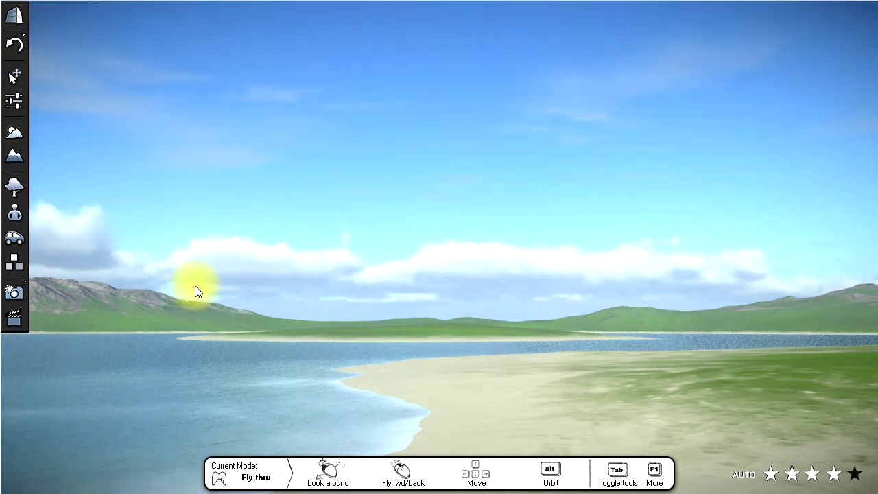
Step: Set the sun position to a pitch of 159°, an azimuth of 198° and the date Jun 1
click(15, 132)
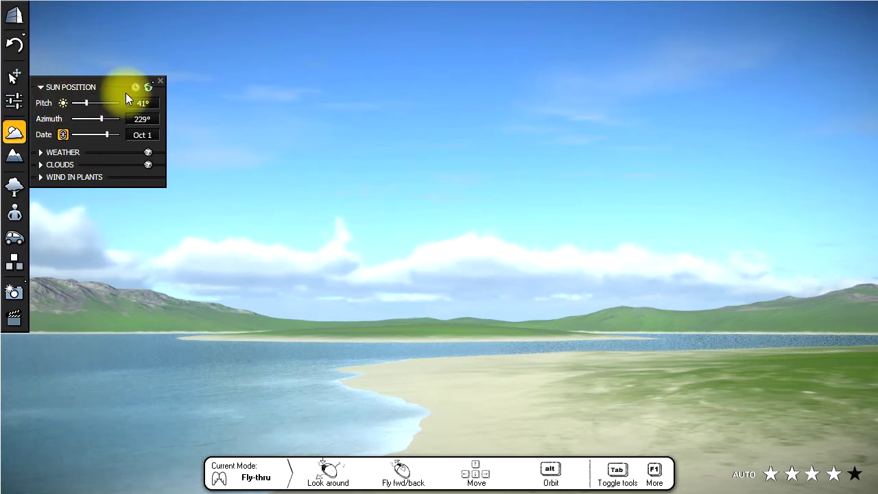
drag(97, 99, 88, 139)
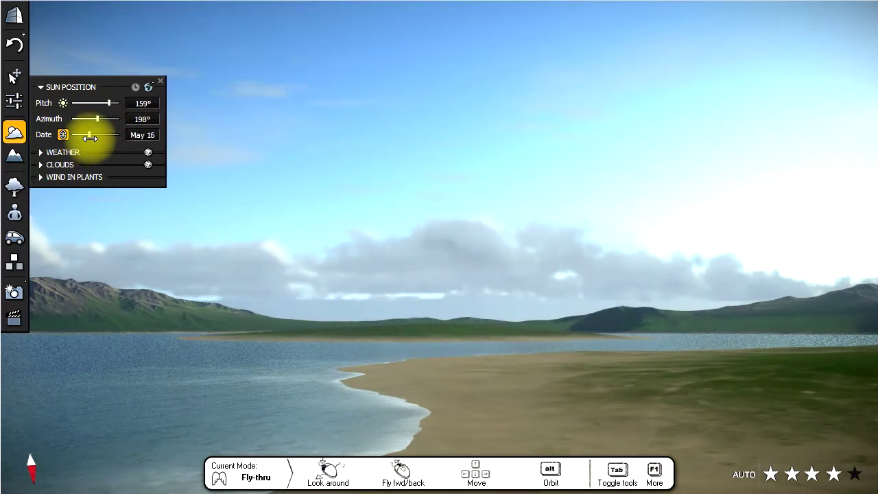
Step: Adjust the weather's cloud cover and haze, and randomize the weather several times until the sky is mostly blue
click(42, 152)
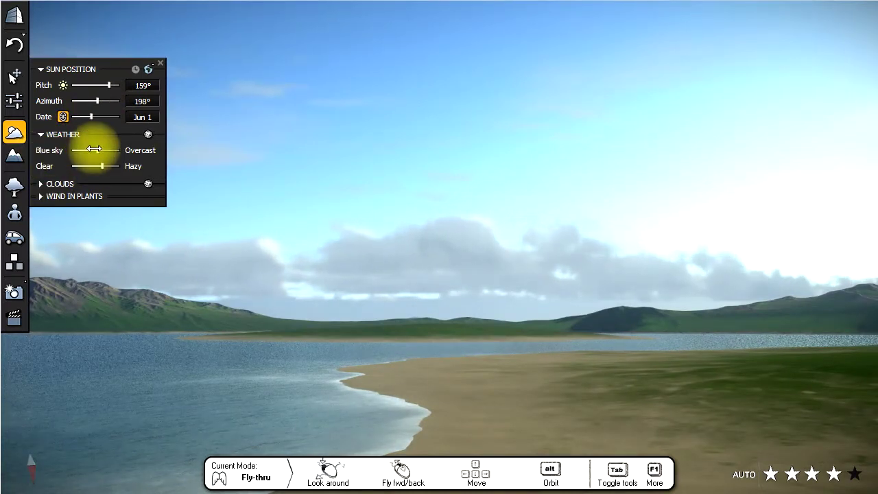
drag(94, 150, 85, 165)
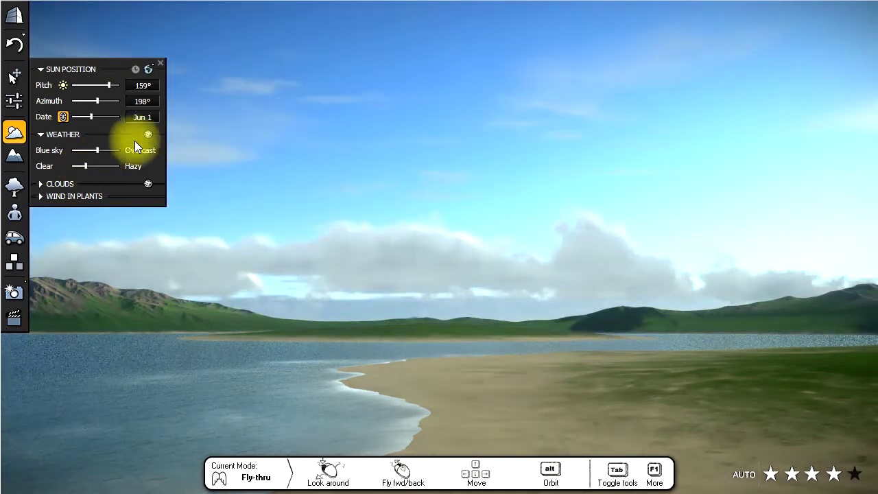
click(146, 134)
click(145, 134)
click(145, 133)
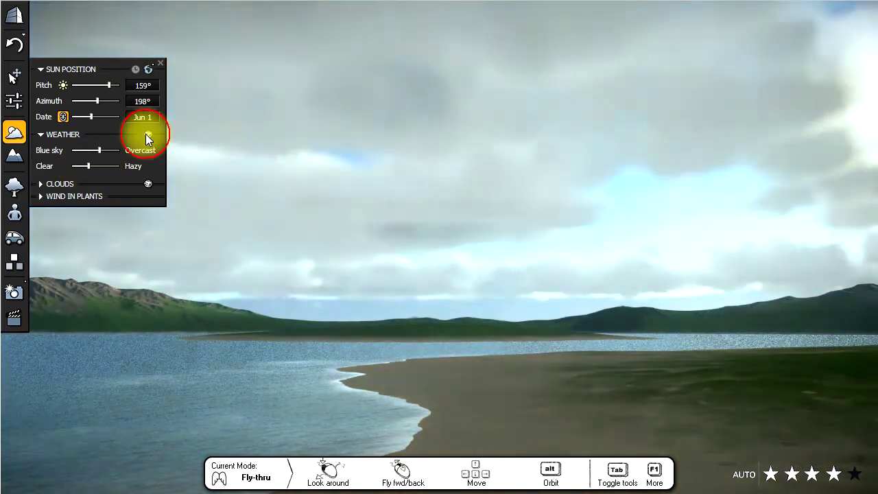
click(145, 134)
click(147, 134)
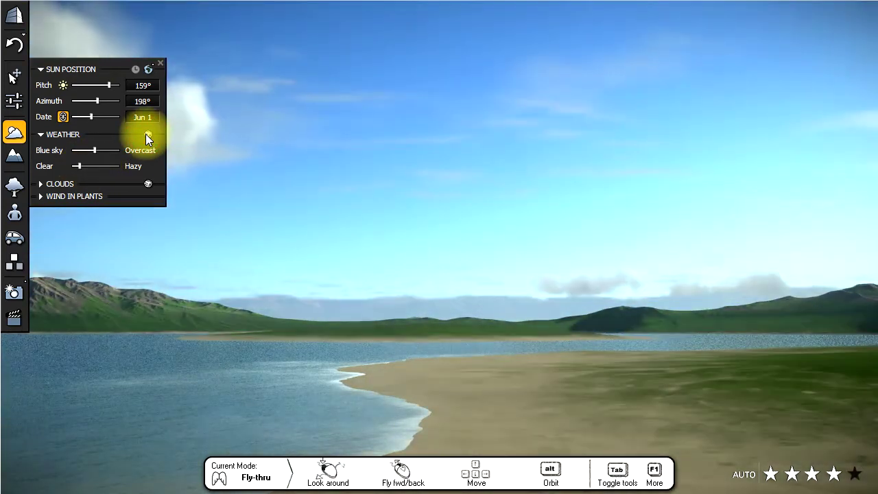
Step: Raise several mounds on the beach with the terrain Raise brush at 20 m size, 50% flow and 100% softness
click(15, 156)
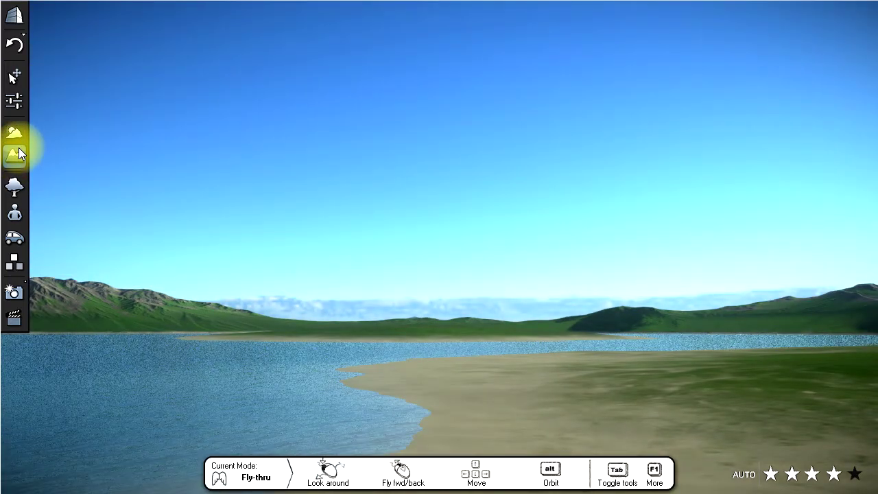
click(18, 150)
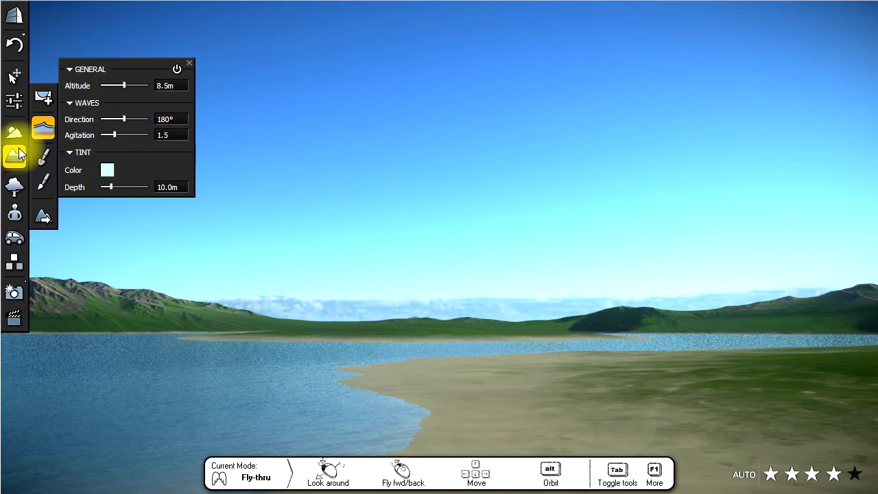
click(41, 155)
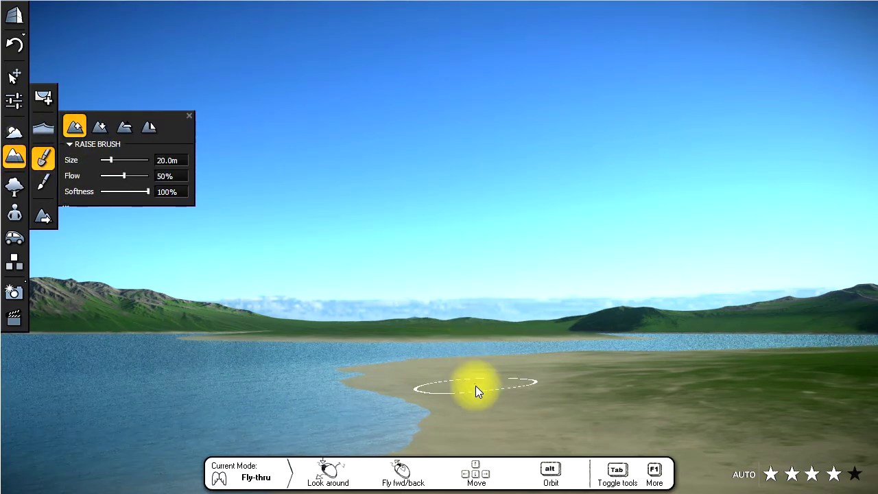
mouse_move(552, 396)
mouse_down()
mouse_move(750, 417)
mouse_move(754, 392)
mouse_move(600, 372)
mouse_up()
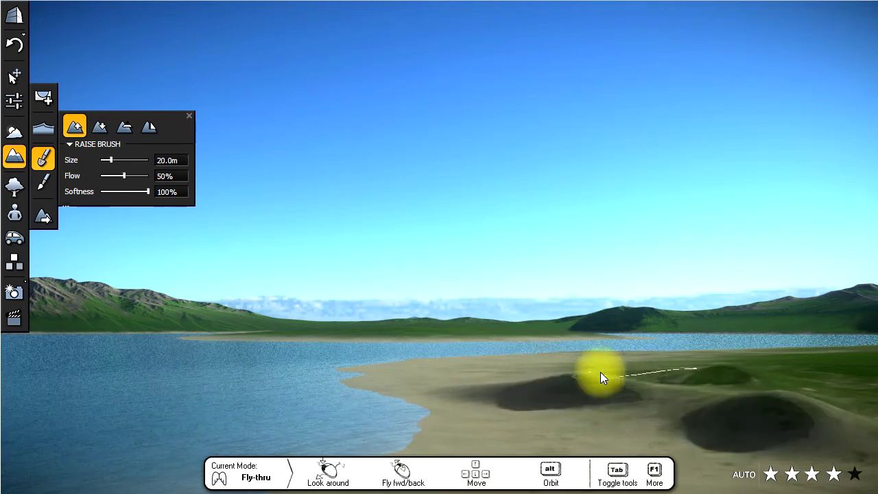
Step: Dig a water channel through the beach with the 20 m Dig brush, and paint its banks with the bright green grass material
click(99, 128)
mouse_move(505, 388)
mouse_down()
mouse_move(745, 425)
mouse_move(721, 406)
mouse_move(631, 391)
mouse_up()
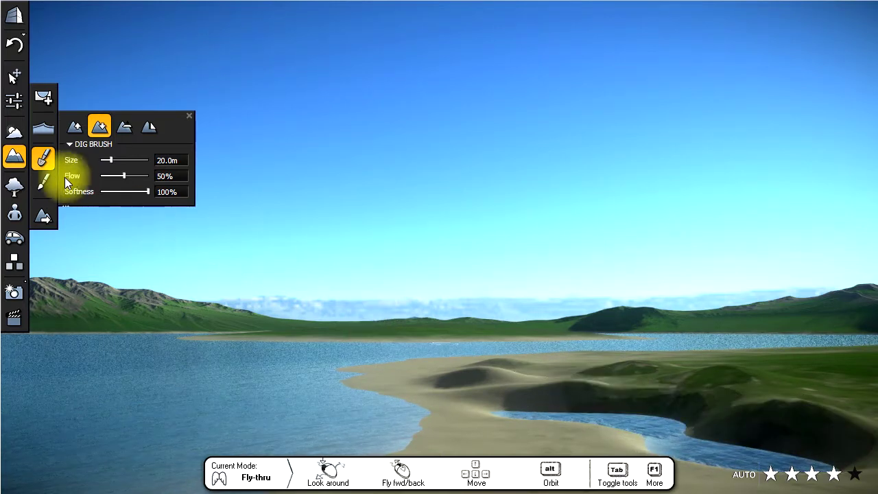
click(44, 181)
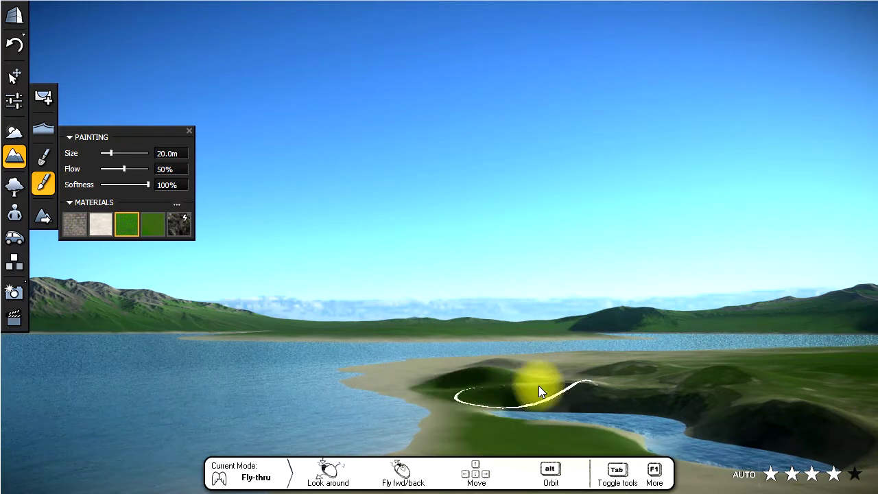
click(42, 181)
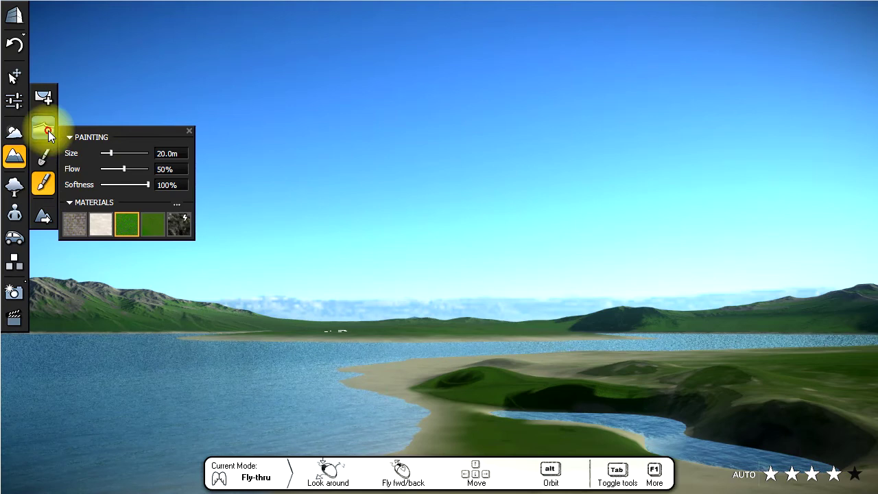
Step: Set the ocean altitude to about 9.6 m and the wave agitation to 4.76, and close the terrain tools
click(48, 134)
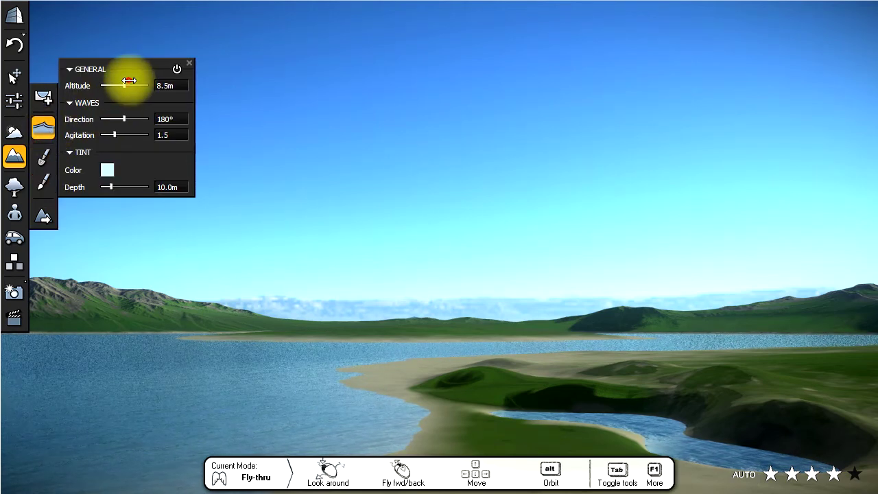
drag(128, 81, 125, 82)
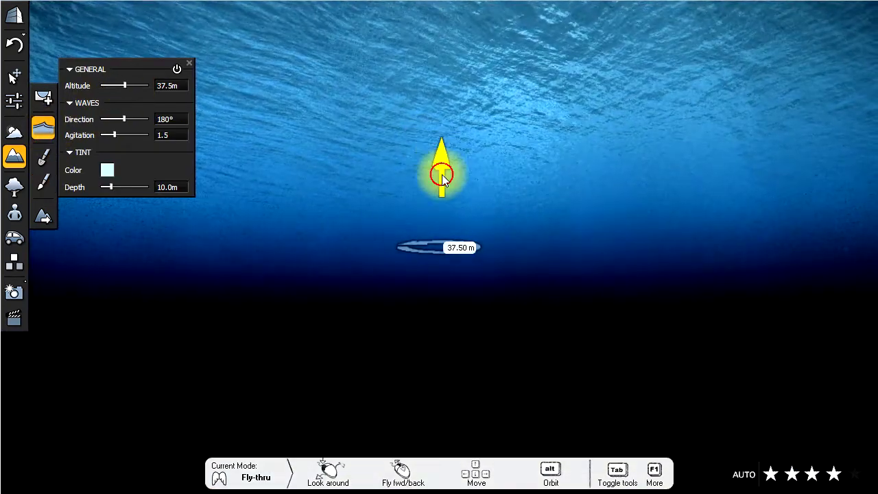
drag(442, 175, 401, 493)
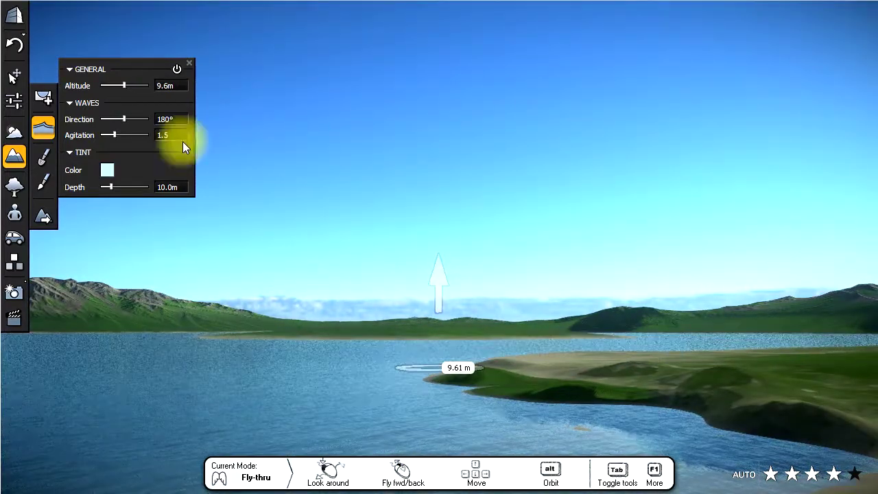
mouse_move(130, 119)
mouse_down()
mouse_move(90, 122)
mouse_move(111, 133)
mouse_move(93, 137)
mouse_move(140, 138)
mouse_up()
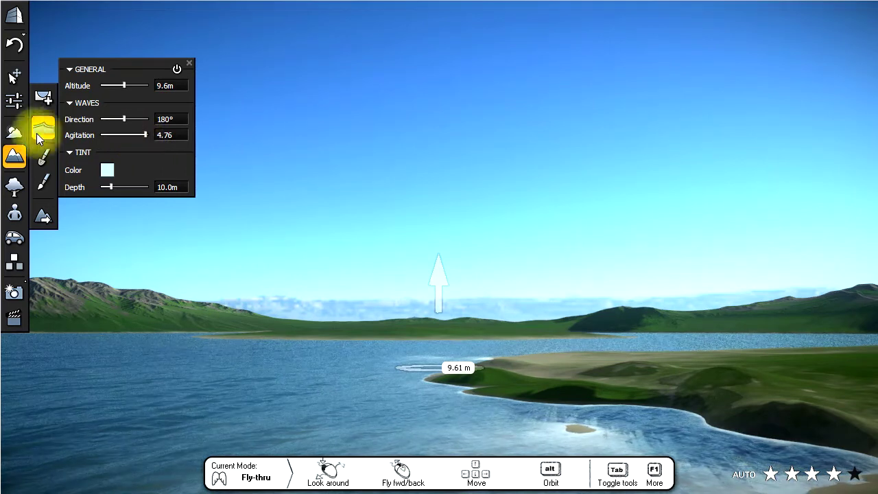
click(15, 156)
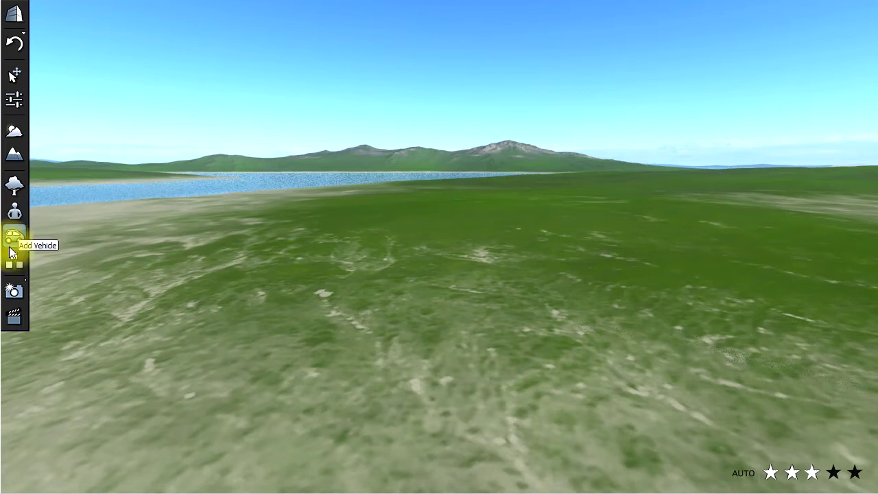
Step: Choose the Mexican Palm, Mexican Mature Palm, Date Palm and Coconut for planting, place a Coconut palm on the grassy ground, and select it
click(15, 185)
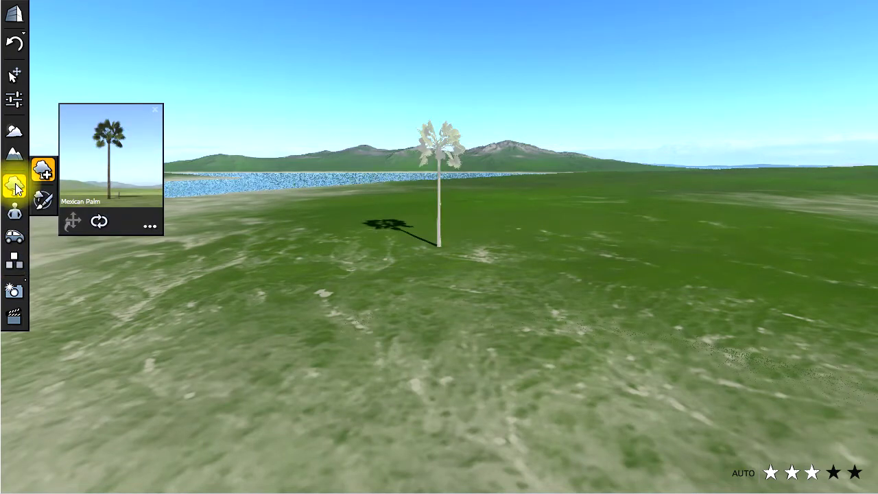
click(150, 225)
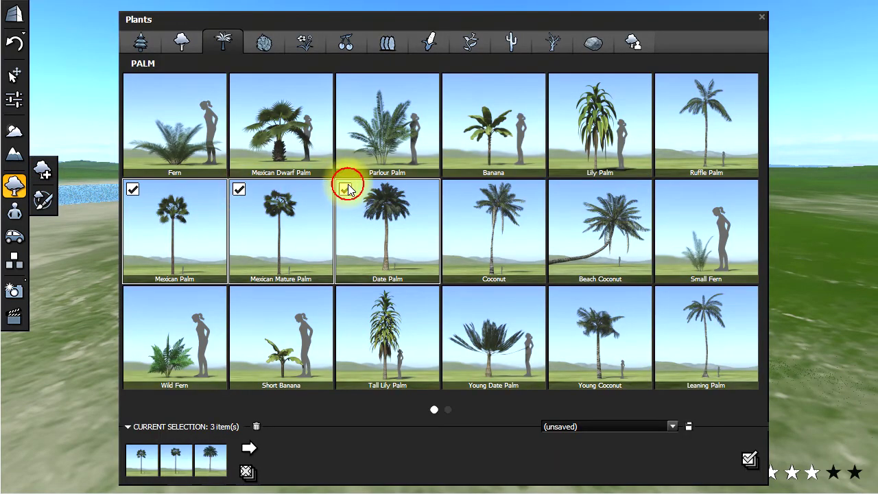
click(39, 168)
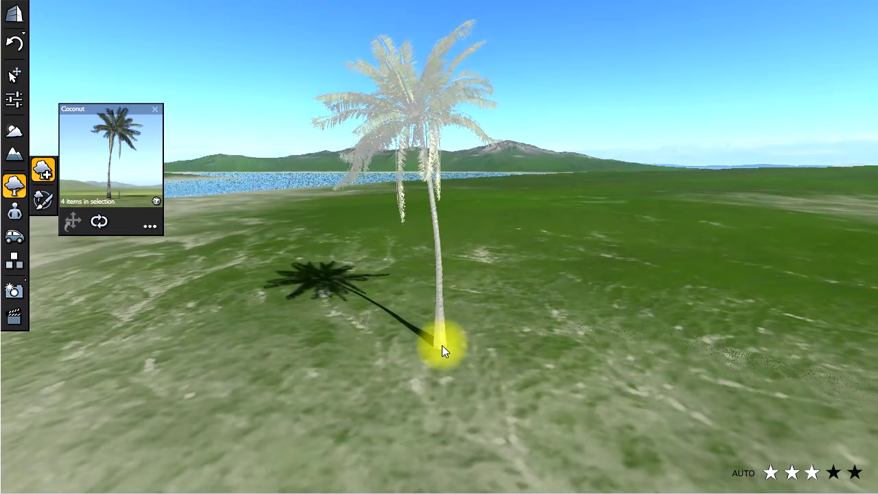
click(441, 345)
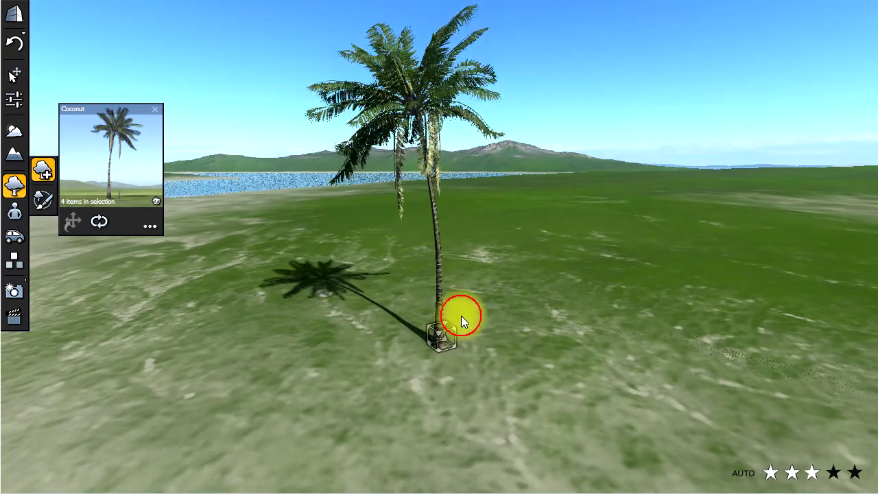
click(429, 339)
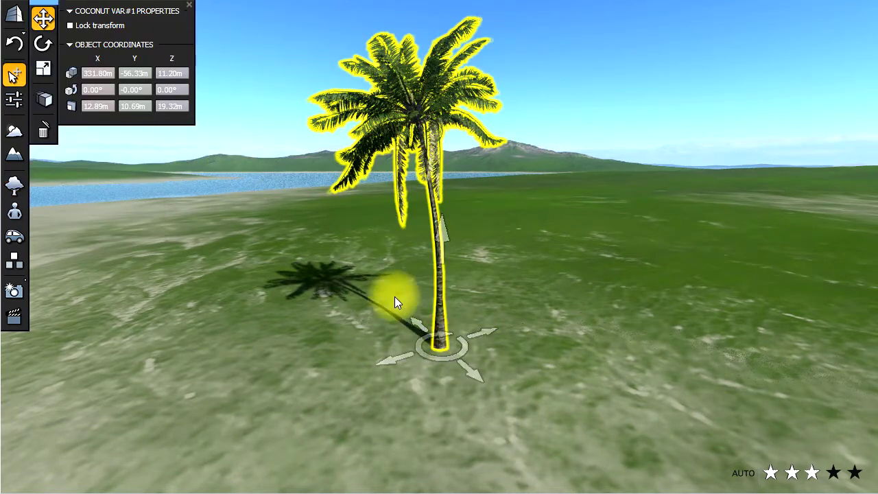
Step: Reposition the selected Coconut palm on the grassy ground, and deselect it
drag(432, 296, 489, 304)
drag(481, 344, 427, 348)
click(307, 273)
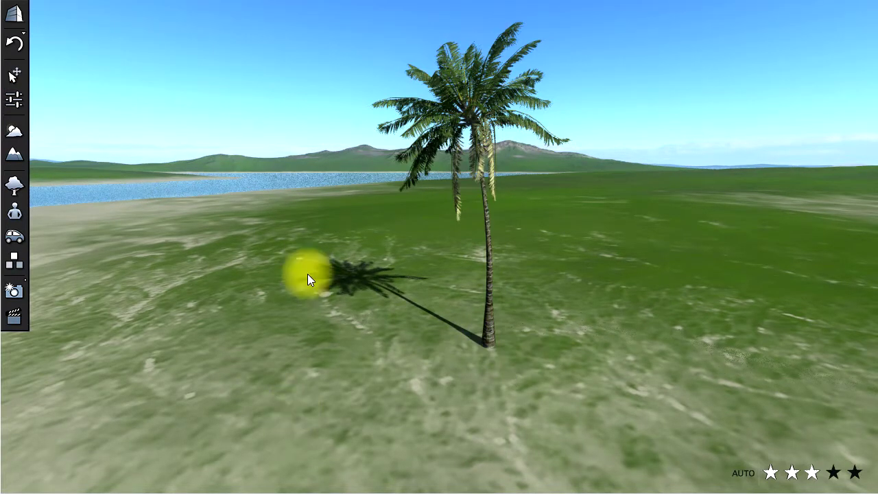
Step: Turn on cycling through the four chosen palm species, and plant individual palms of varied species on the grass around the Coconut palm
click(13, 187)
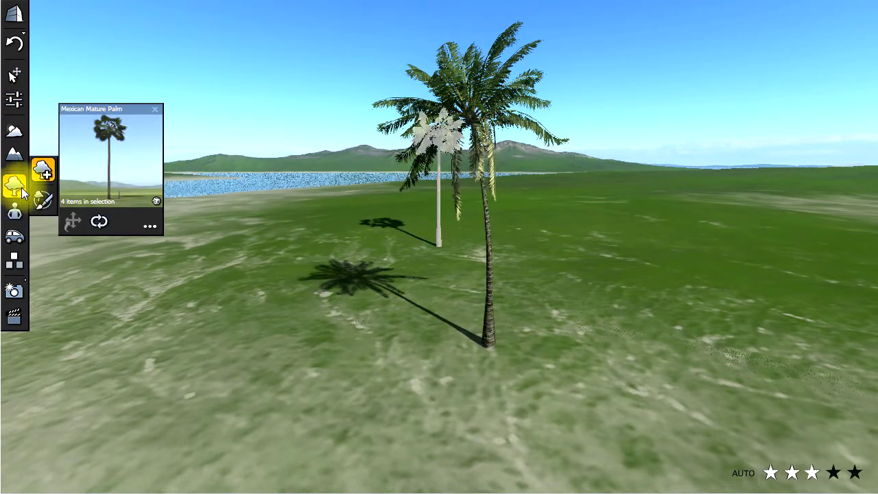
click(74, 219)
click(99, 220)
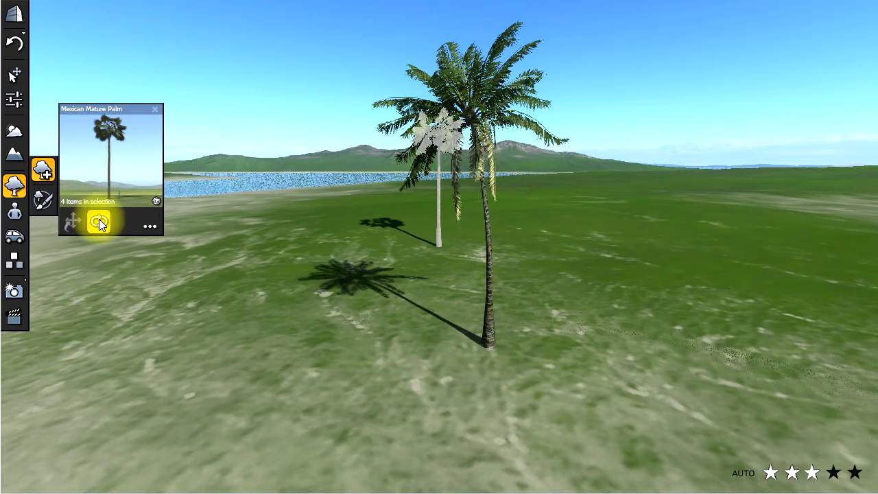
click(257, 249)
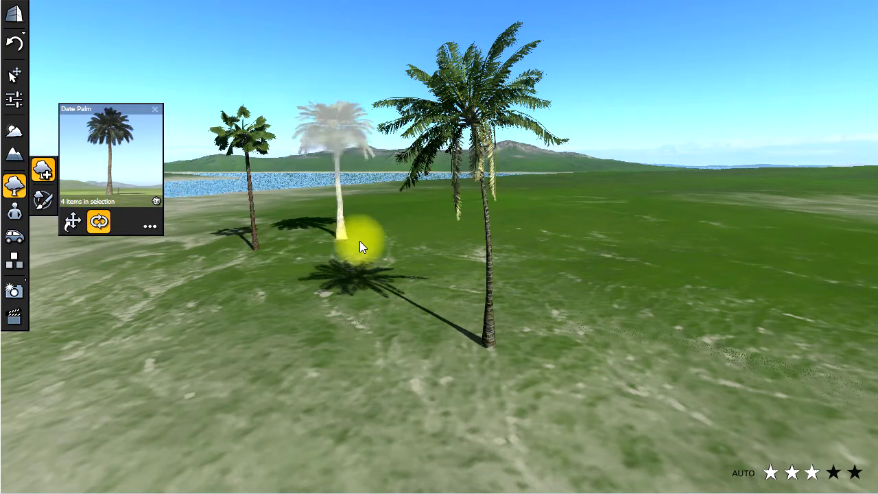
click(359, 241)
click(598, 272)
click(646, 366)
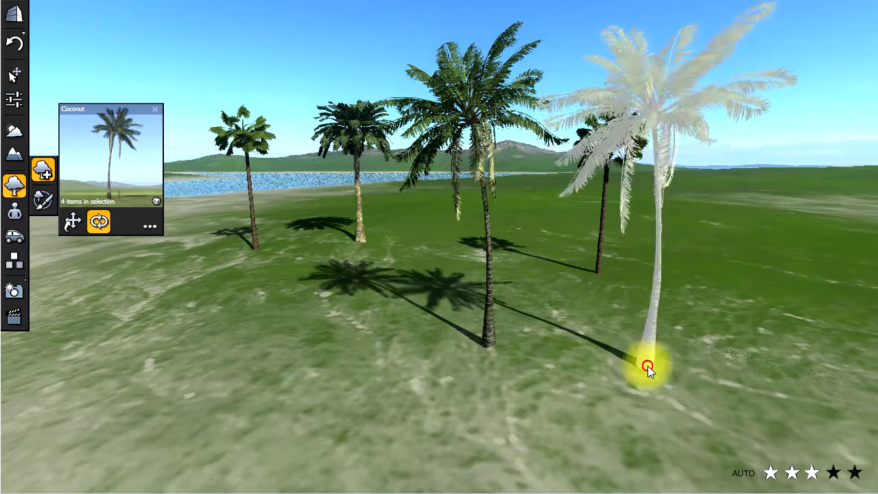
click(772, 333)
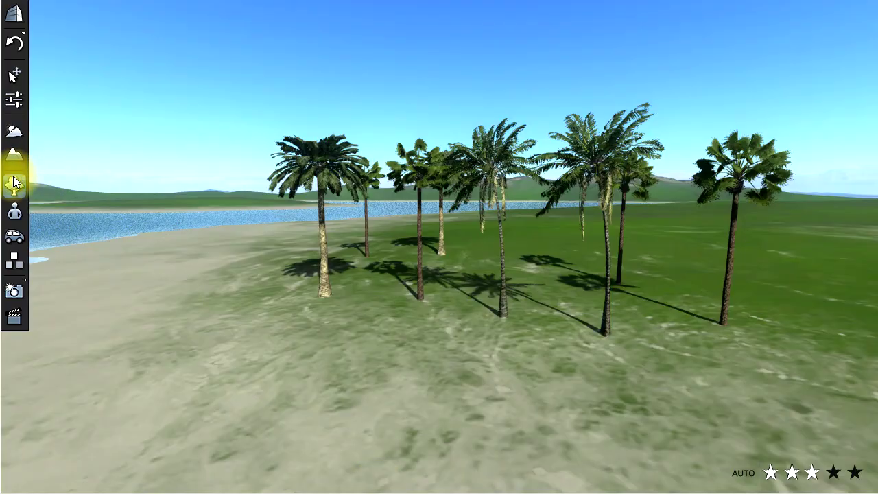
Step: Paint a dense grove of the selected palm species over the sandy ground in front of the planted palms
click(13, 182)
click(43, 198)
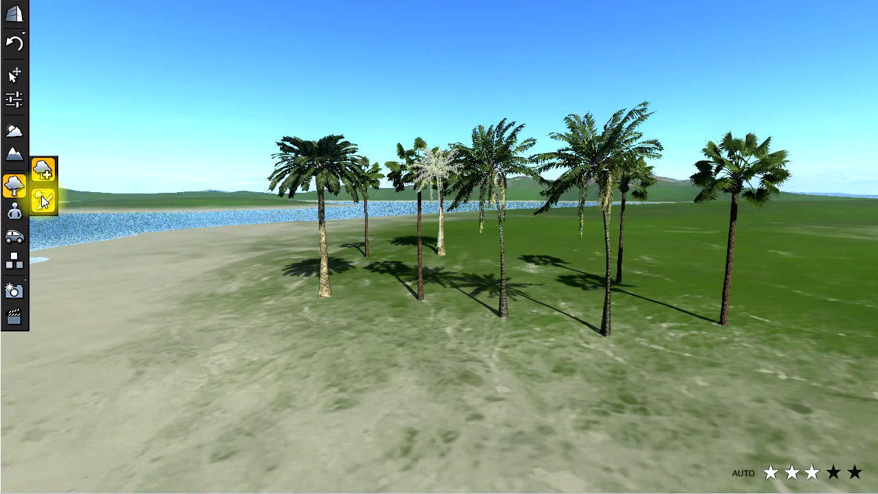
click(224, 284)
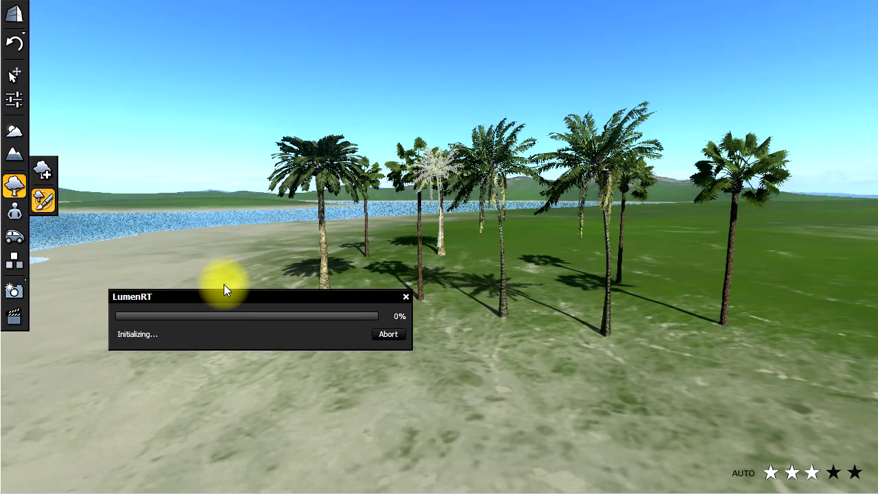
mouse_move(267, 348)
mouse_down()
mouse_move(662, 372)
mouse_move(201, 363)
mouse_move(626, 351)
mouse_move(789, 313)
mouse_move(582, 356)
mouse_move(356, 254)
mouse_move(250, 337)
mouse_move(382, 386)
mouse_move(407, 405)
mouse_up()
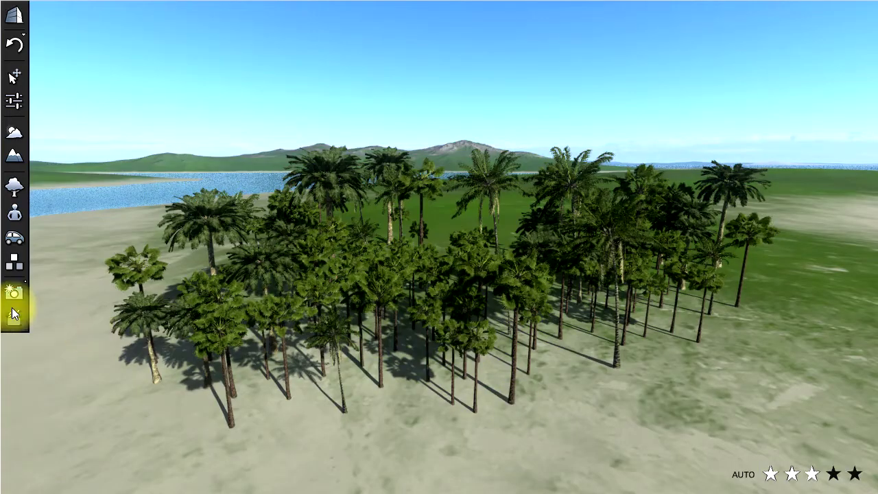
Step: Create a movie clip starting from the current grove view, and add a second keyframe looking along the shoreline with the water beside the palms
click(14, 316)
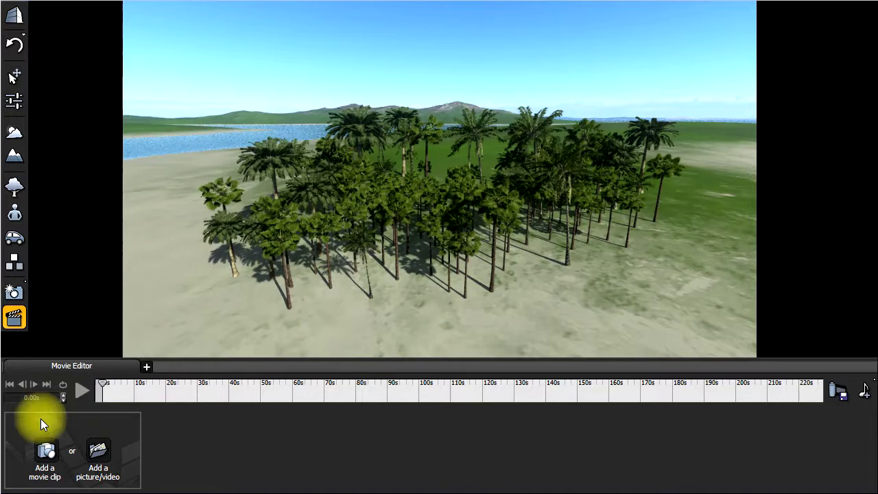
click(43, 451)
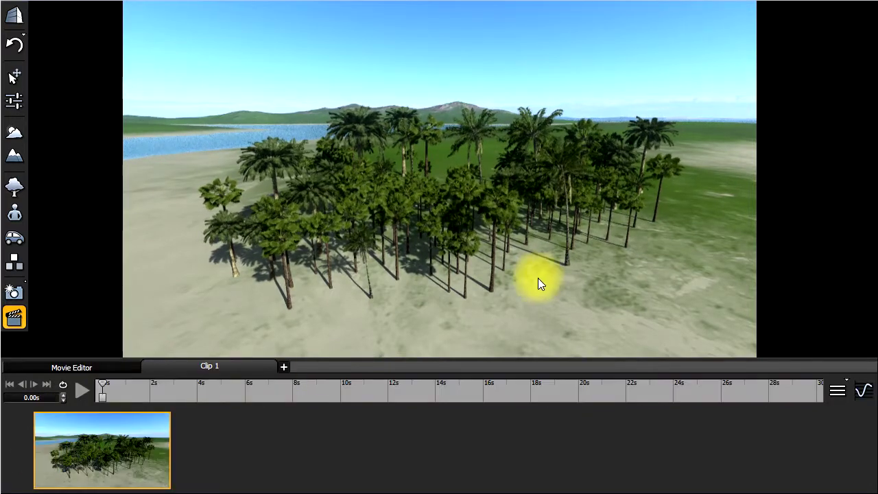
middle_drag(546, 255, 435, 342)
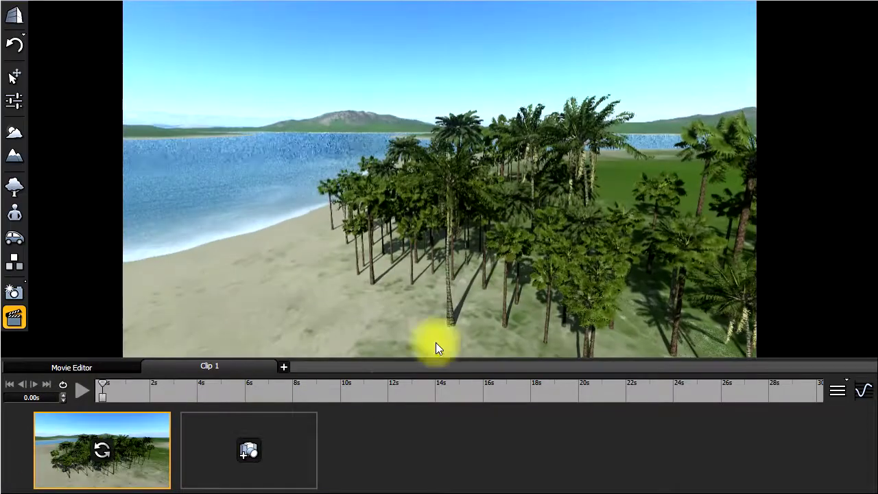
click(252, 446)
Step: Add a third keyframe with a close view of the tall palm in the grove, and set its interval from the second keyframe to 5 s
mouse_move(602, 197)
right_down()
mouse_move(438, 247)
mouse_move(614, 189)
right_up()
key(s)
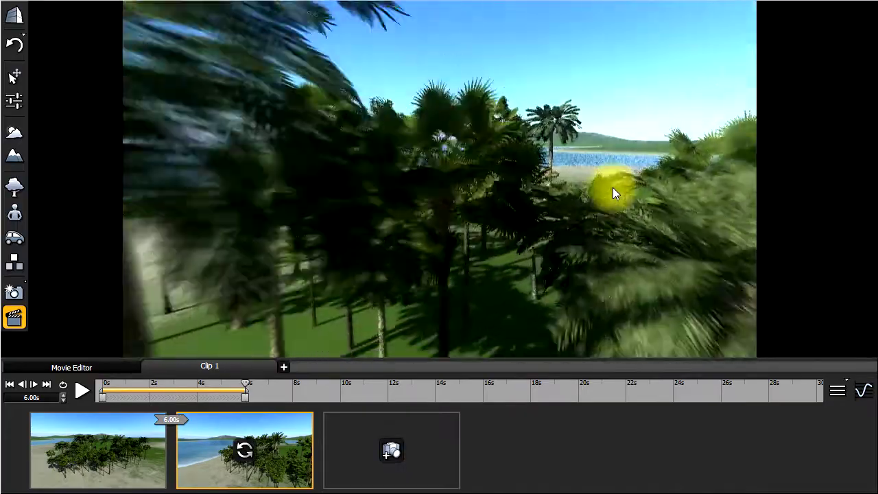
click(391, 442)
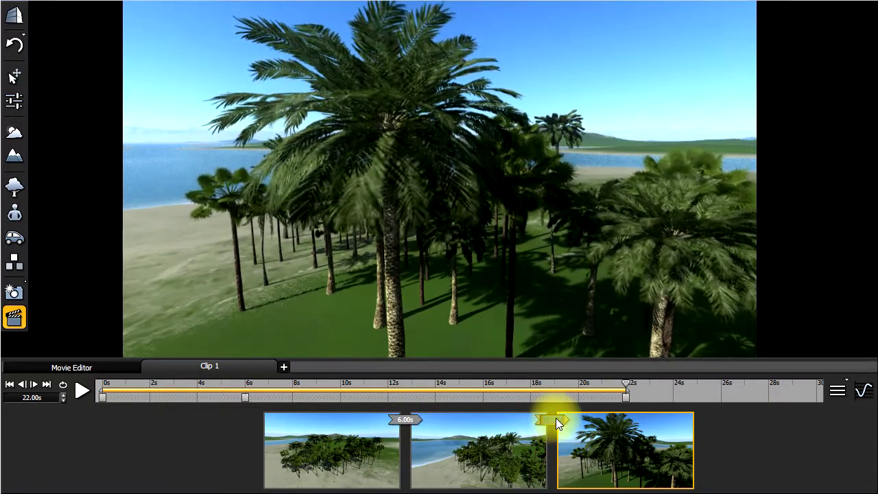
text(5)
key(Return)
Step: Preview the clip's camera movement from its first keyframe, and stop the playback
click(311, 436)
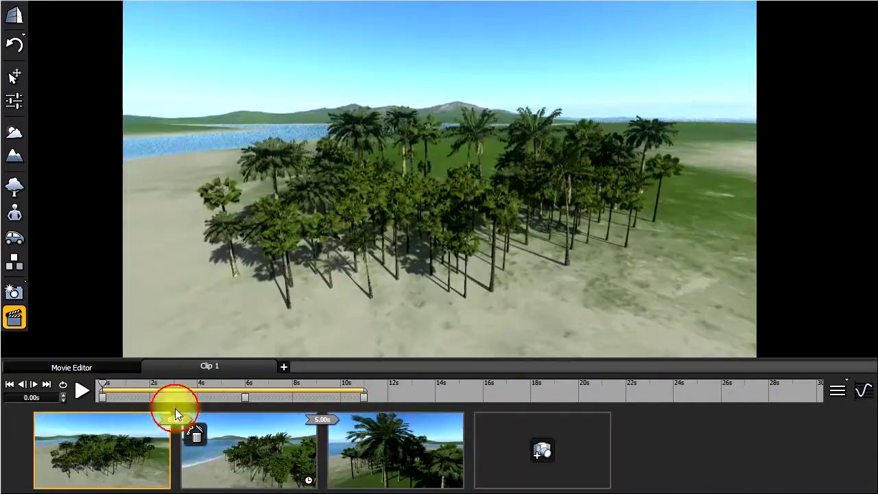
click(80, 390)
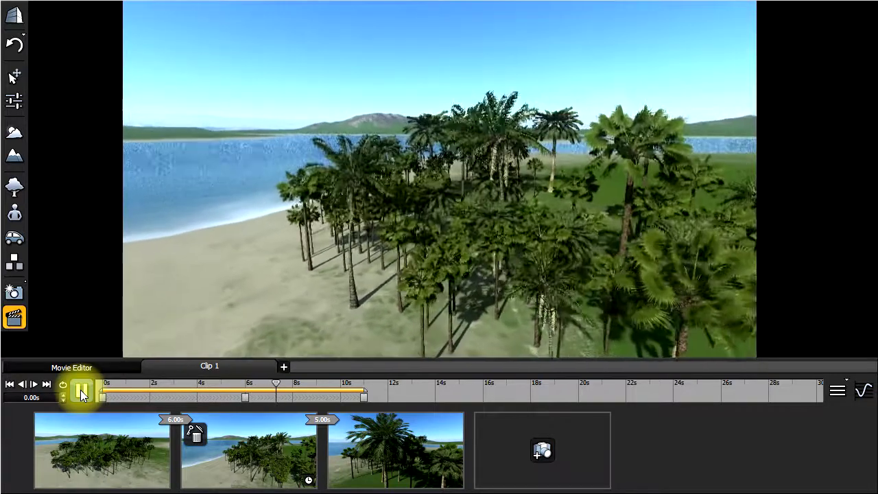
click(80, 389)
Step: Open the movie export options for the clip
click(835, 391)
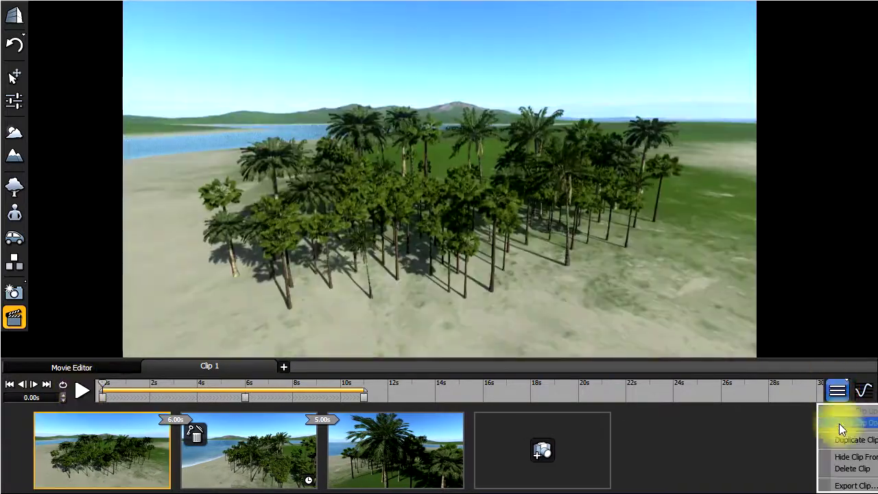
click(851, 484)
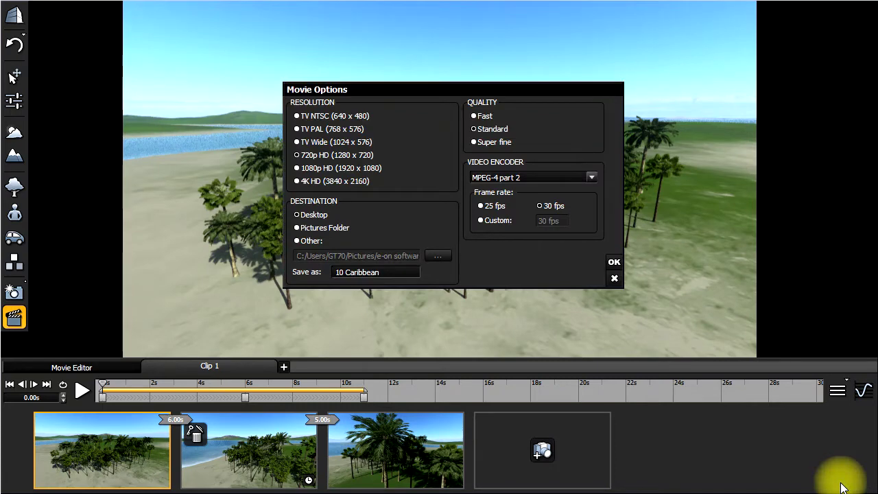